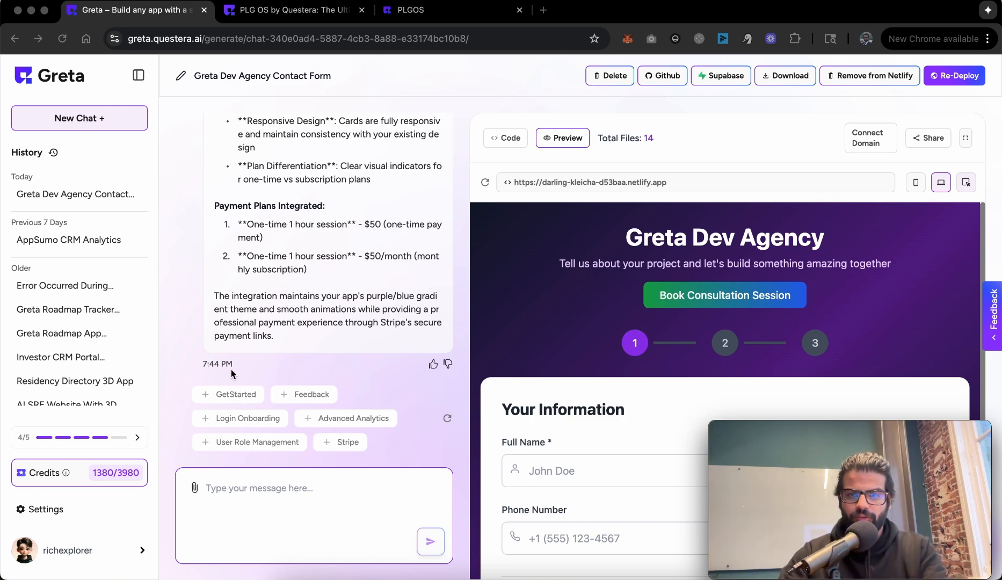
Step: Look over the Greta Dev Agency Contact Form chat and preview, then move to the PLG OS site
click(178, 429)
scroll(178, 429, up, 5)
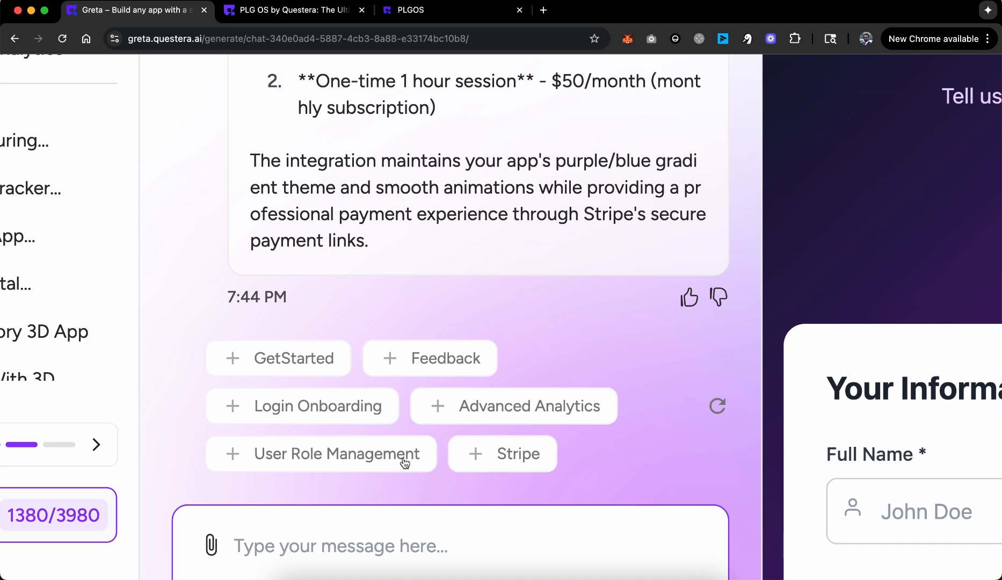
scroll(275, 421, down, 5)
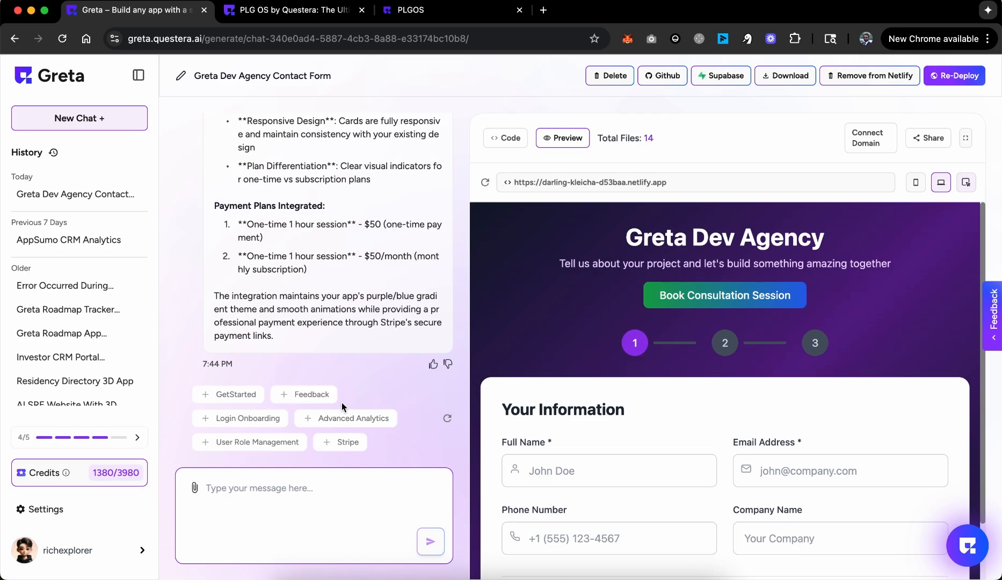
key(super+Tab)
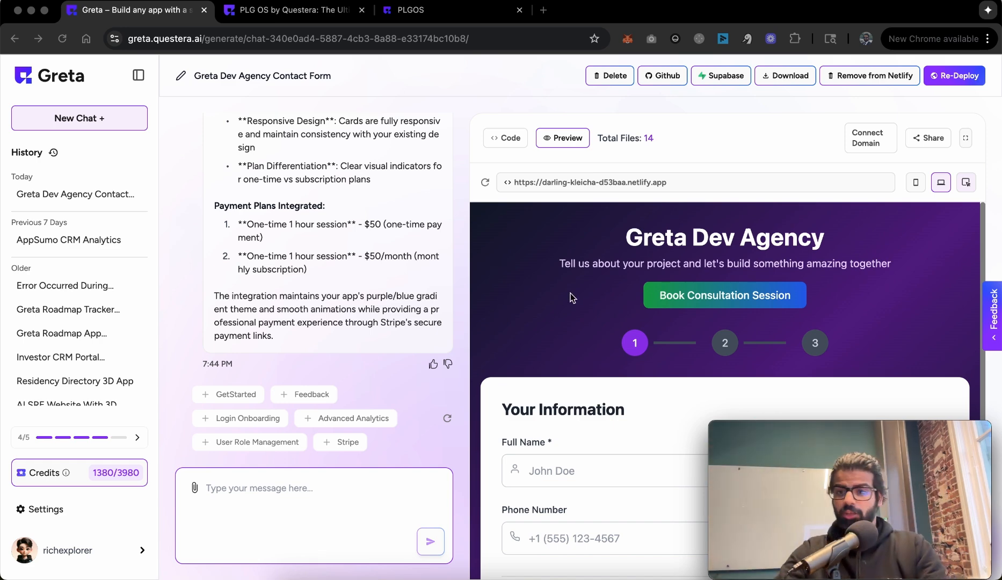
click(320, 13)
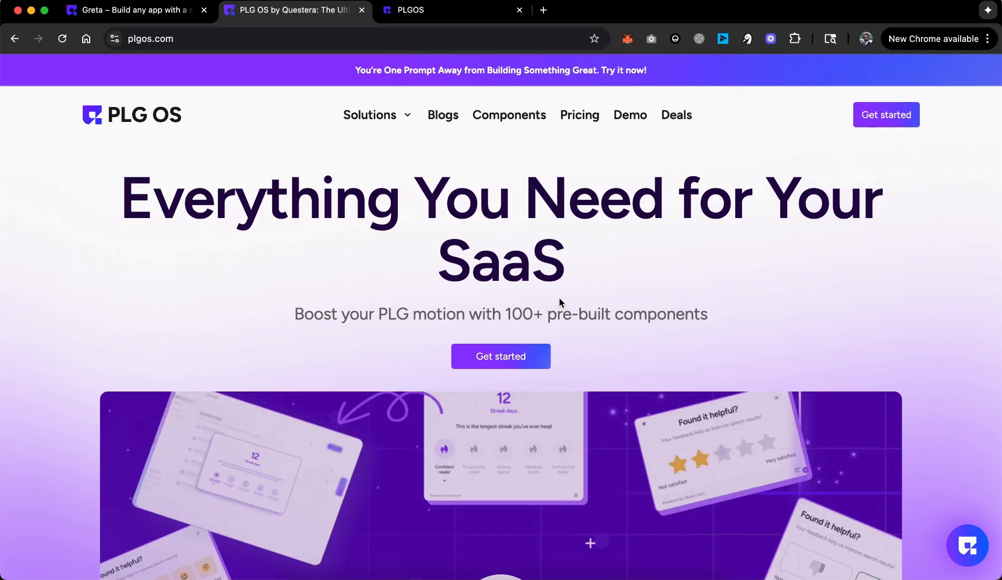
Step: Scroll through the PLG OS SDK components catalogue, including its feedback and survey cards, then open the Get Started dashboard
click(498, 125)
scroll(591, 376, down, 3)
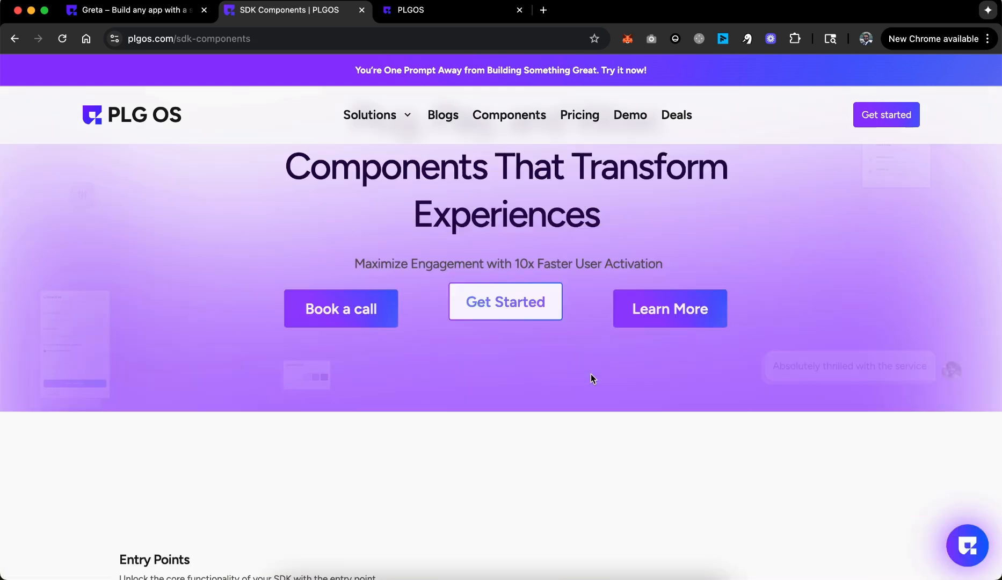
scroll(591, 373, down, 10)
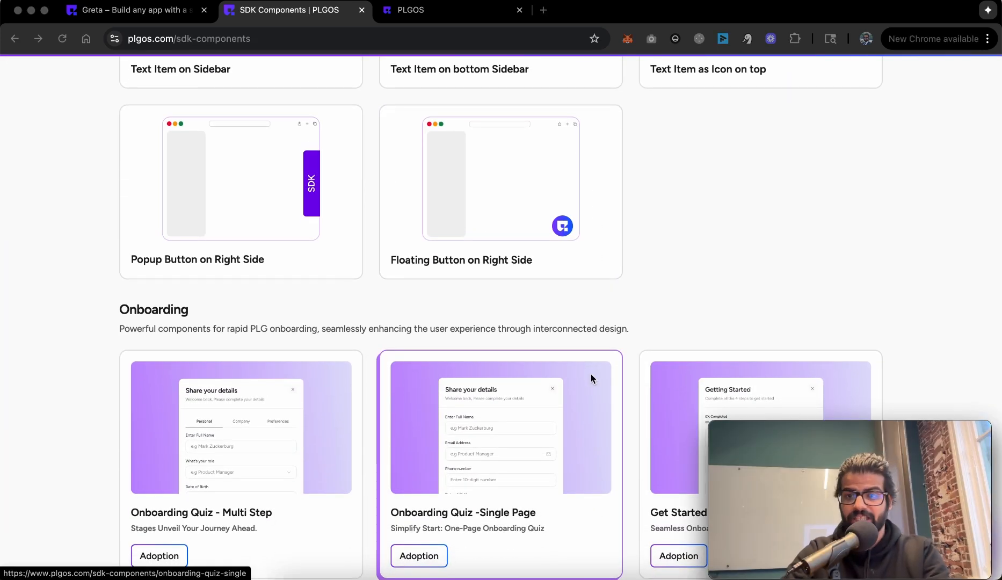
scroll(591, 379, down, 8)
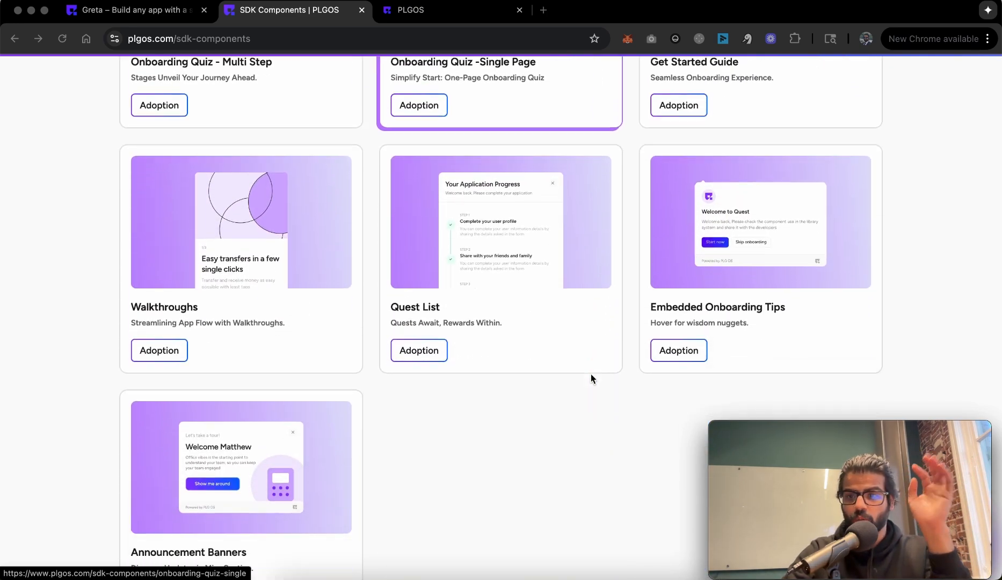
scroll(591, 379, down, 10)
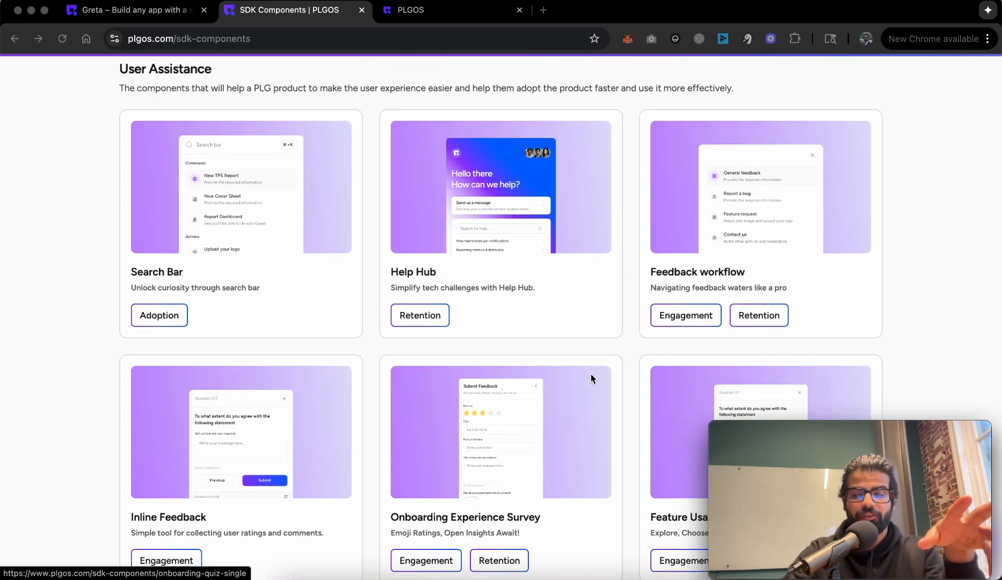
scroll(591, 378, down, 6)
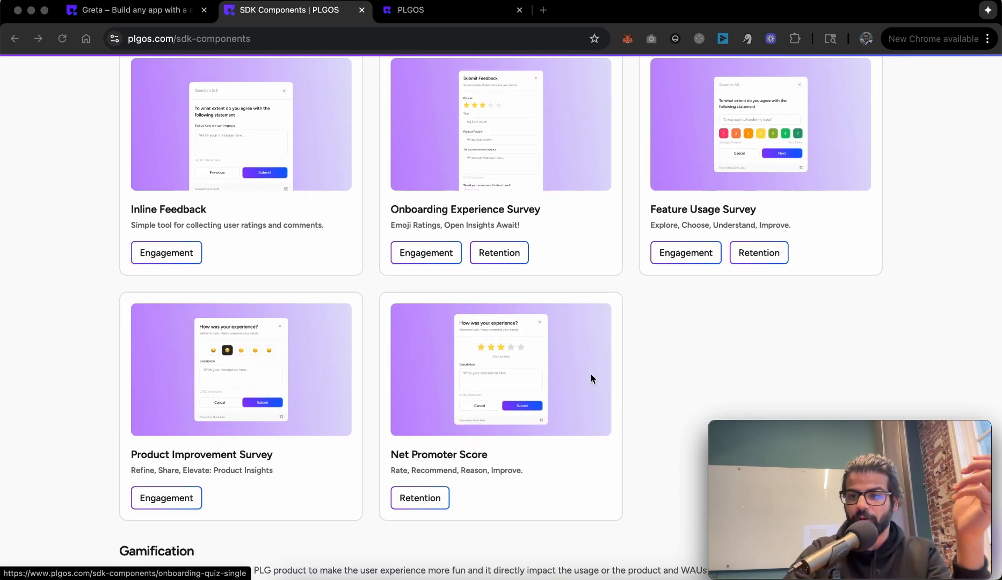
scroll(591, 379, down, 1)
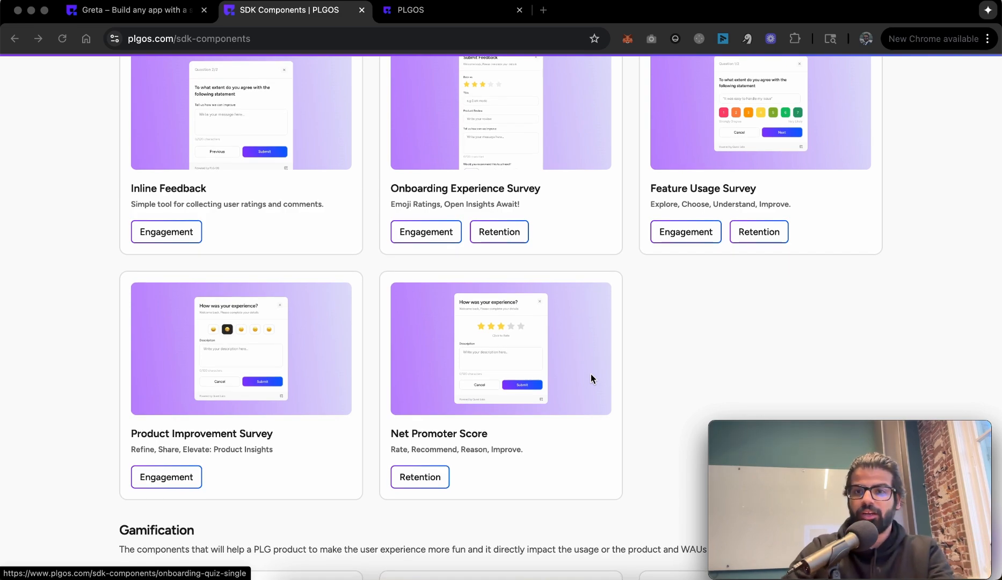
scroll(591, 379, up, 20)
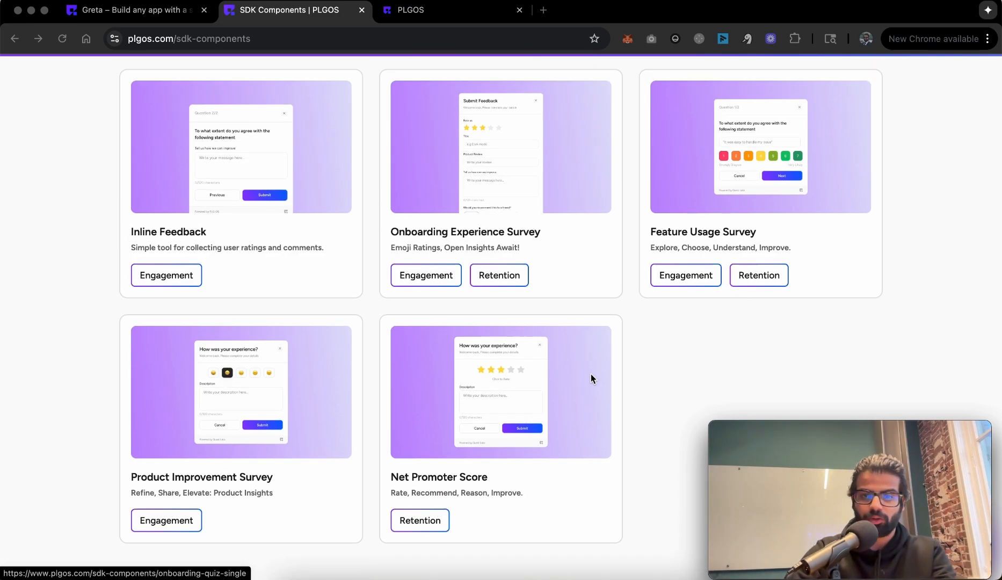
scroll(591, 378, up, 10)
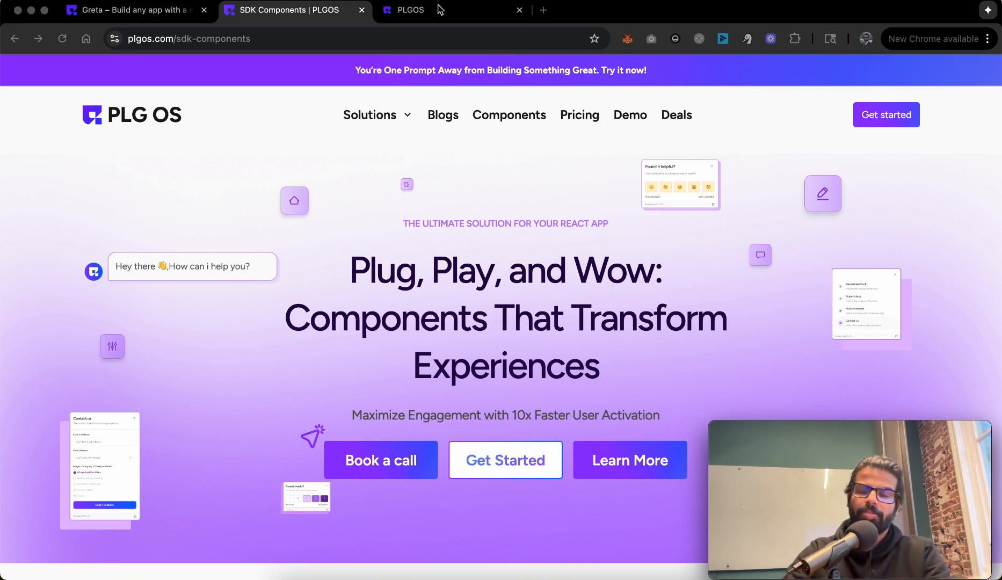
click(424, 14)
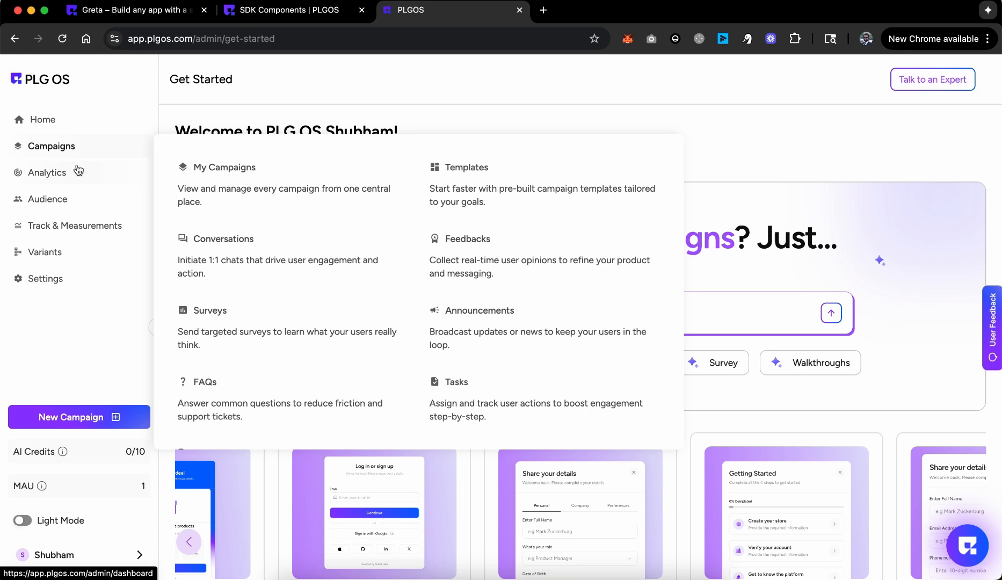
Step: Ask PLG OS to 'Create a feedback component' and confirm with 'sure'
click(433, 307)
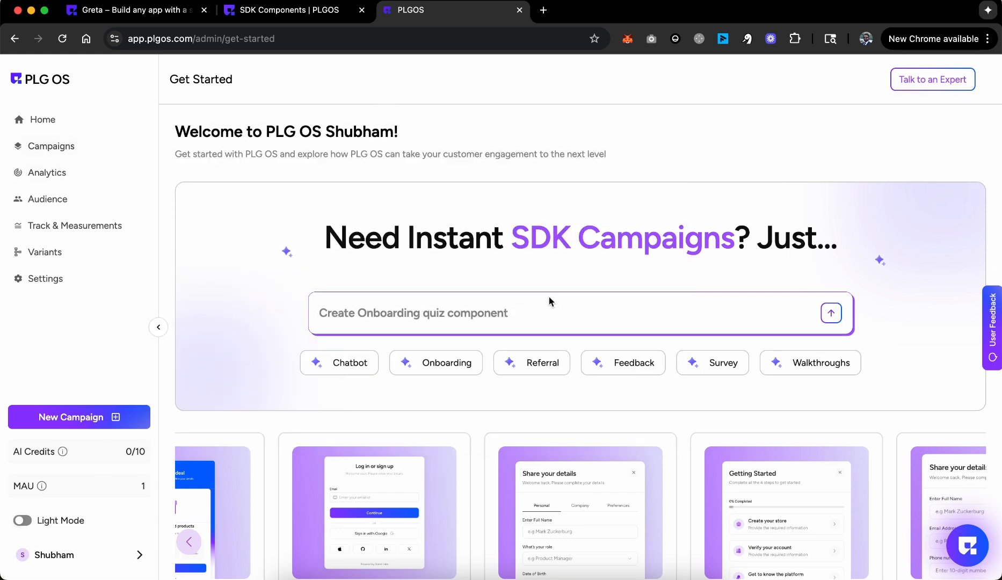
text(Create a feedback component)
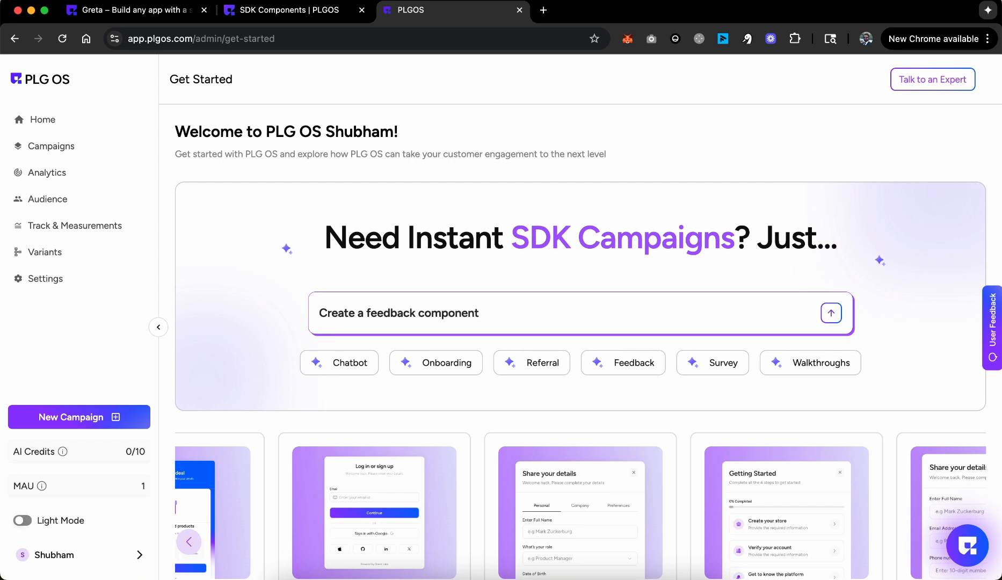
key(Return)
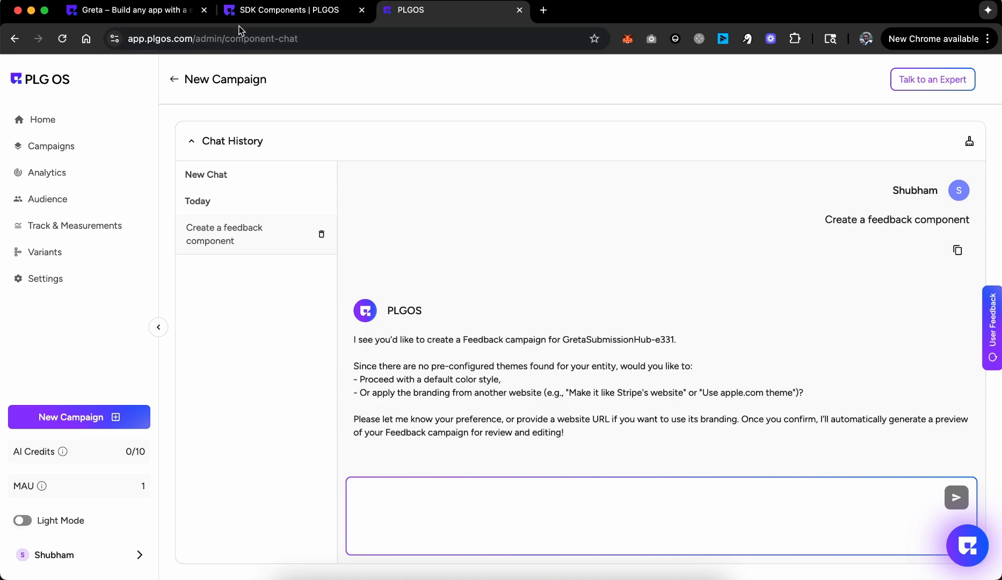
click(592, 531)
text(sure)
key(Return)
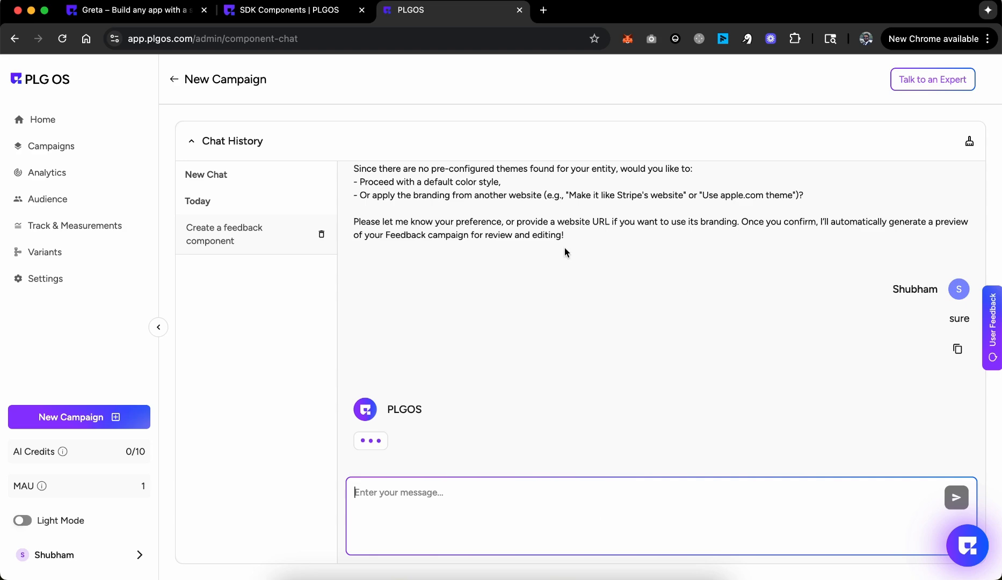
Step: Read the assistant's reply and try the General Feedback form in the widget preview
drag(383, 198, 497, 253)
scroll(497, 259, up, 5)
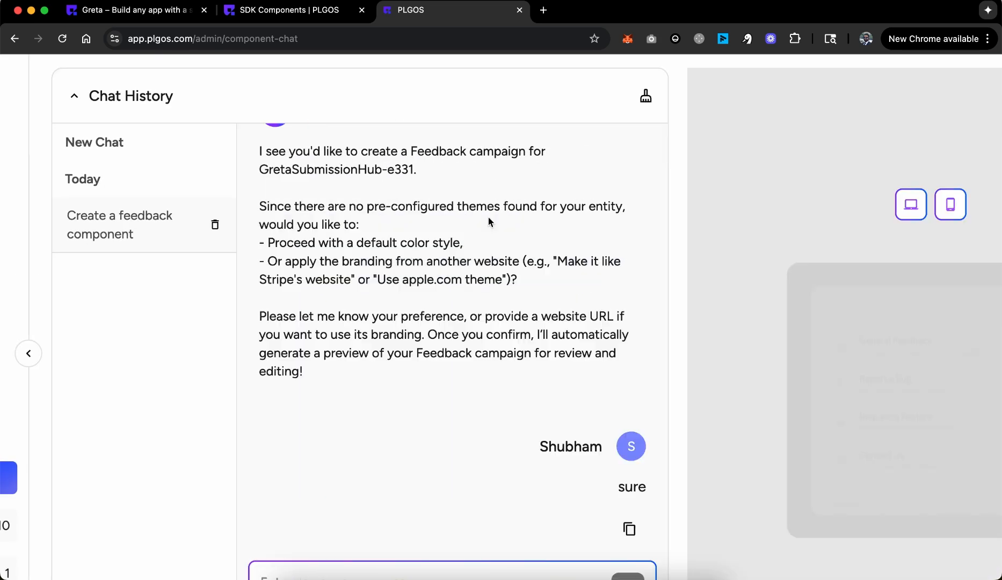
scroll(489, 218, down, 5)
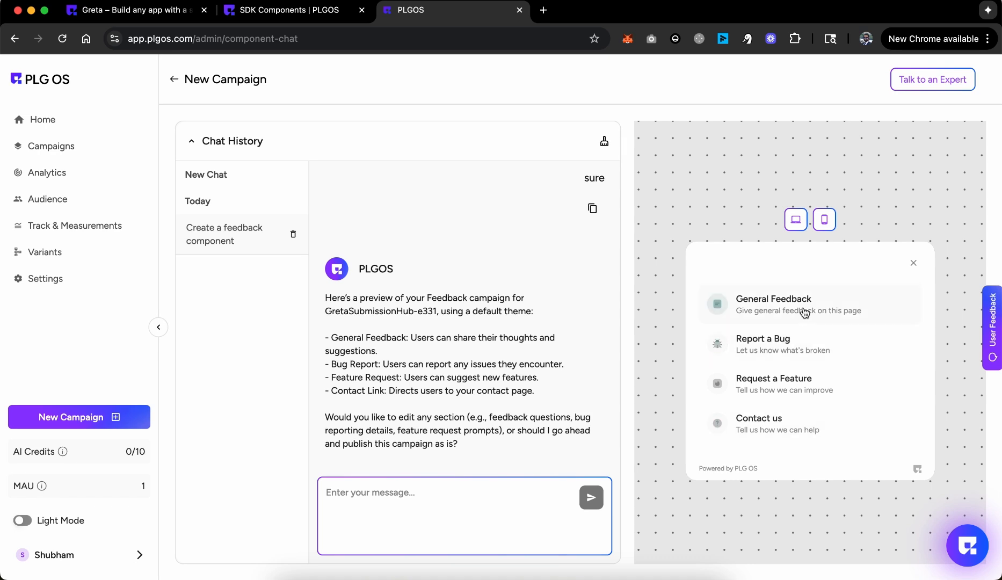
click(802, 310)
click(914, 279)
Step: Check the SDK components and Greta project tabs, then start drafting 'Change the style or them' in a new tab
click(304, 23)
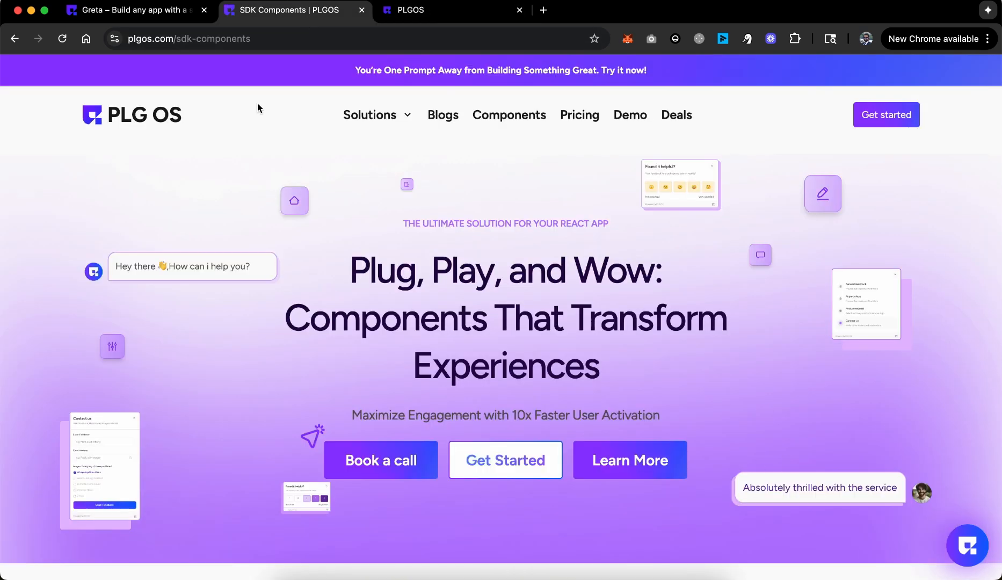
click(153, 8)
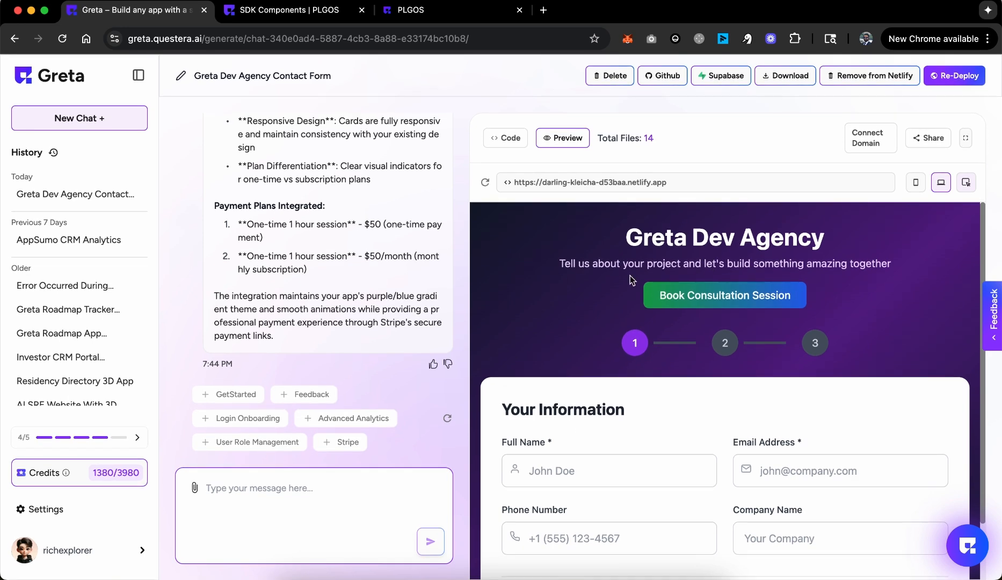
click(413, 9)
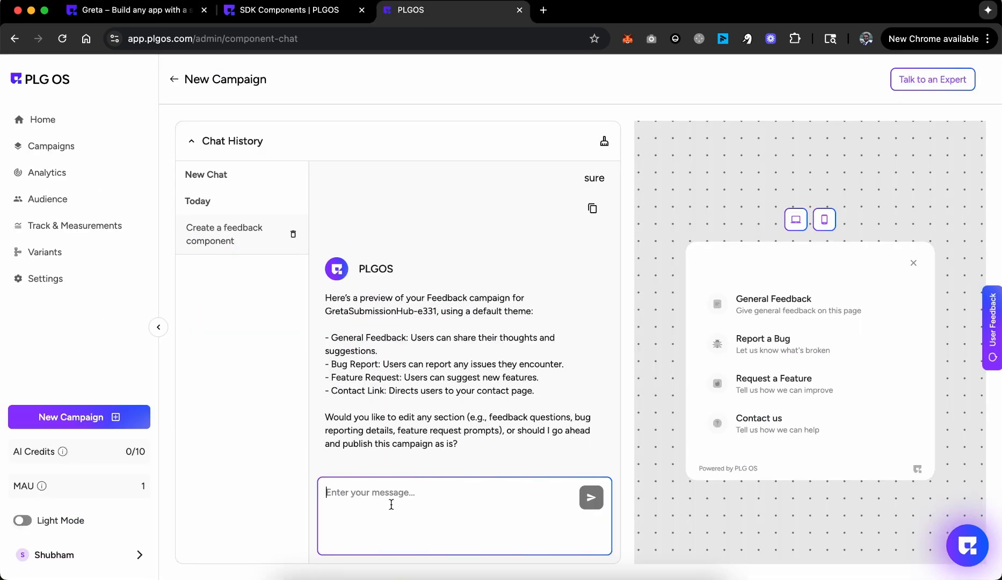
text(Change the s)
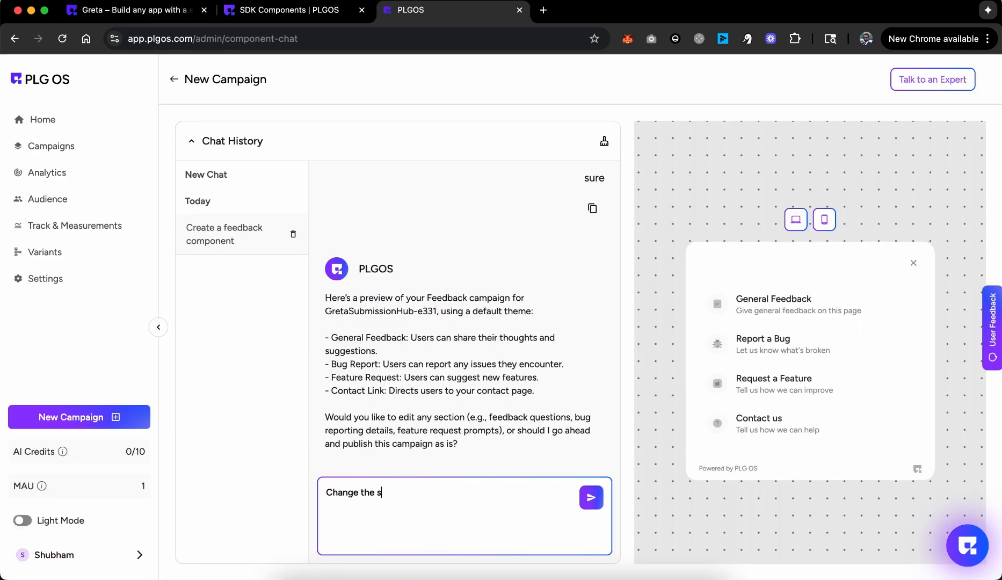
text(tyle or theme to dark pu)
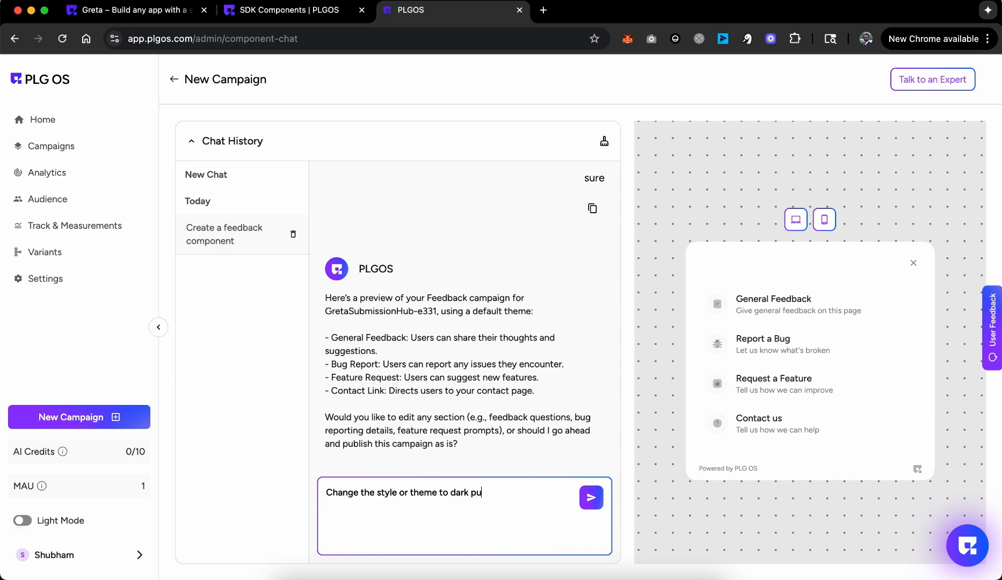
key(super+t)
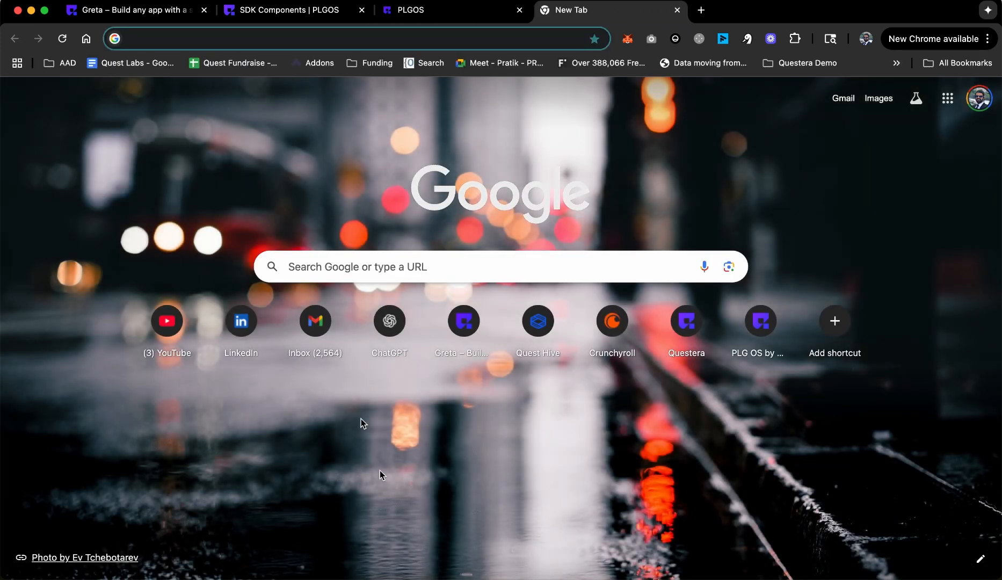
Step: Open the deployed Greta Dev Agency site in the new tab using its copied address
click(161, 16)
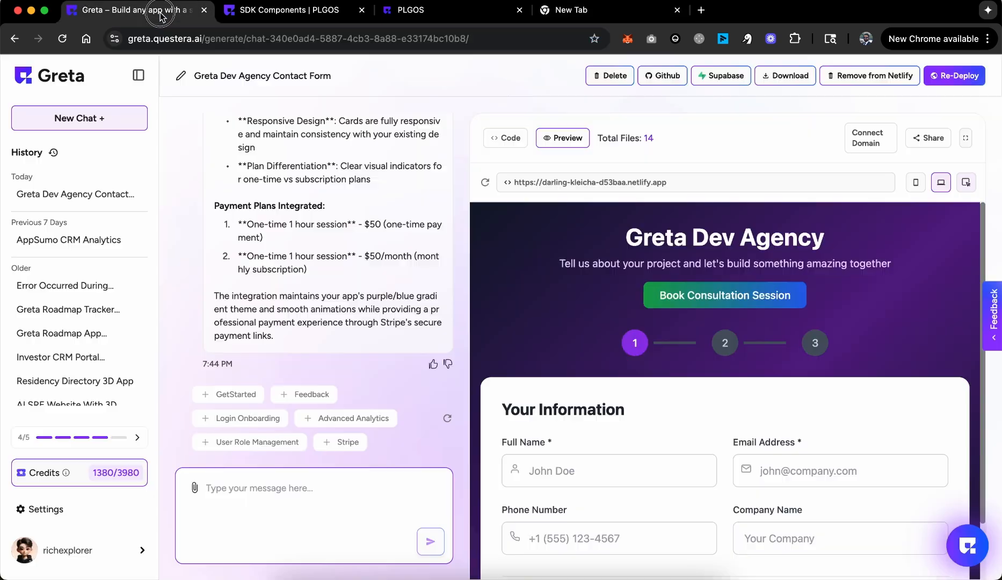
click(795, 187)
key(super+c)
click(652, 15)
key(super+v)
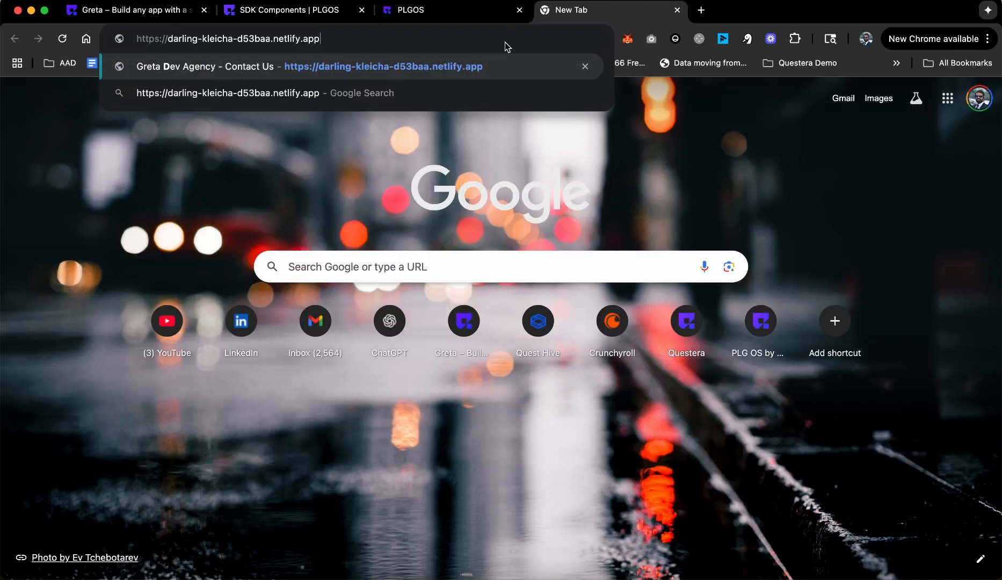
key(Return)
click(423, 39)
Step: Ask PLG OS to change the theme, importing it from the Greta Dev Agency site address
click(429, 13)
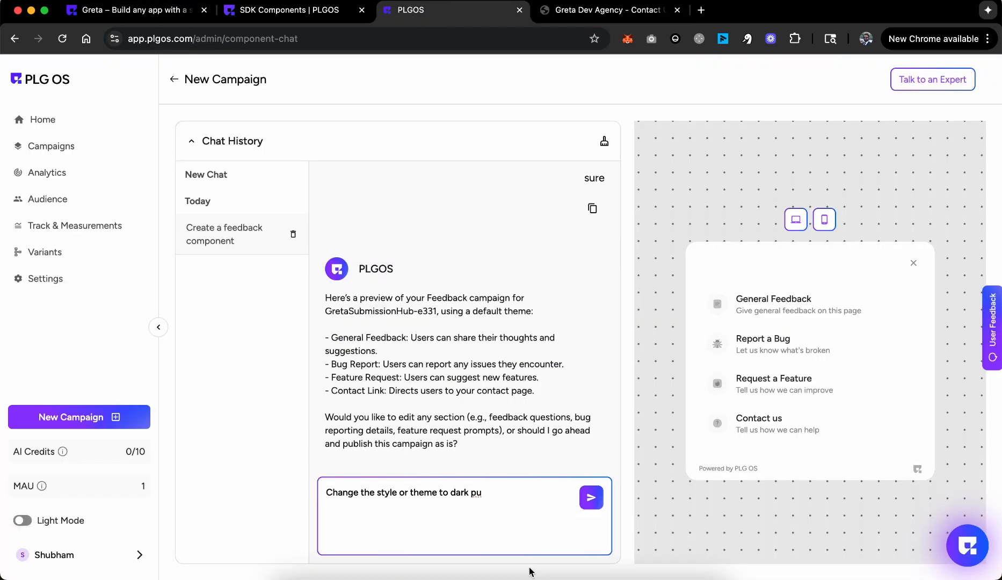
key(super+a)
text(Change the t)
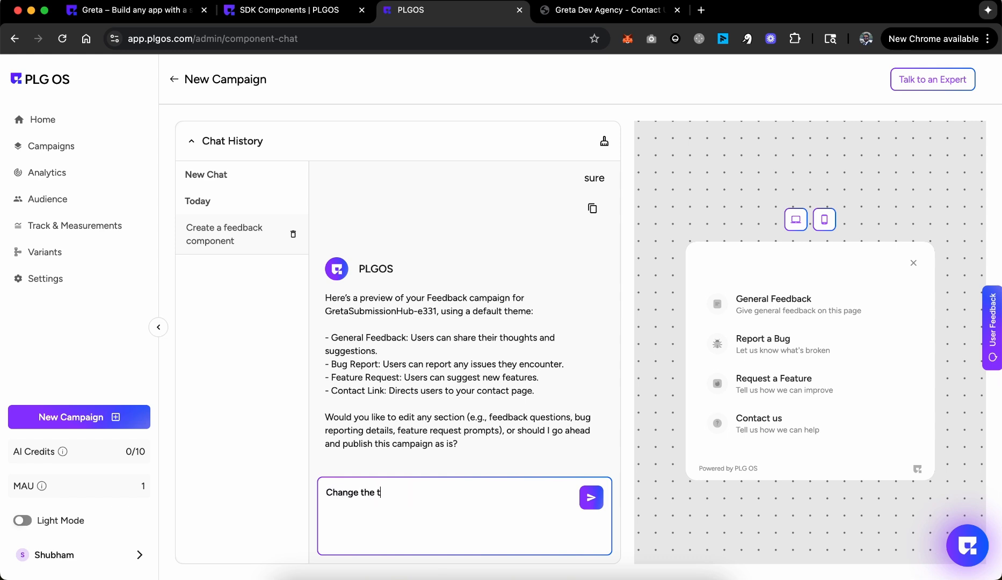
text(heme and import it from)
text(https://darling-kleicha-d53baa.netlify.app/)
key(Return)
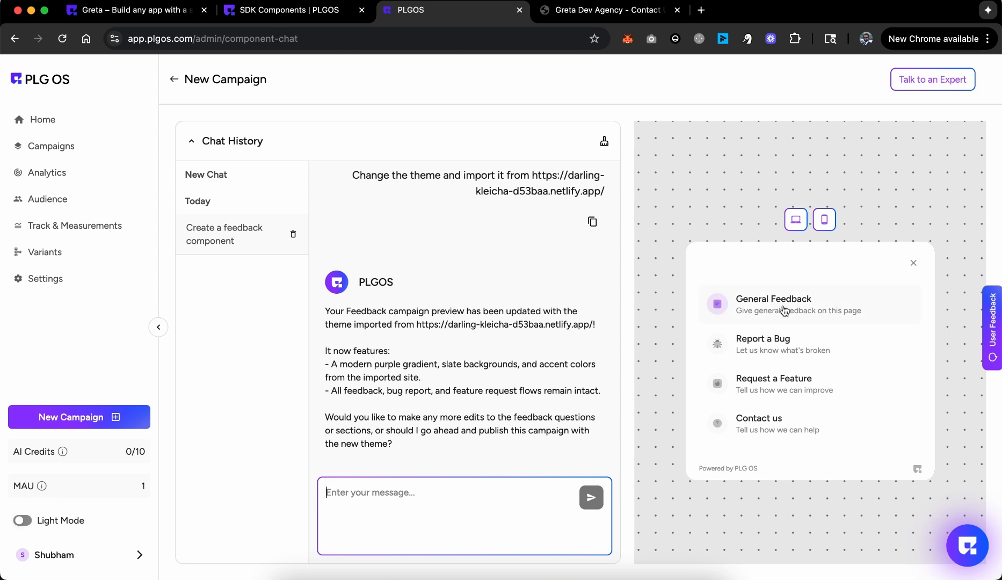
Step: Preview the General Feedback form in the new purple theme and compare it with the live site
click(750, 307)
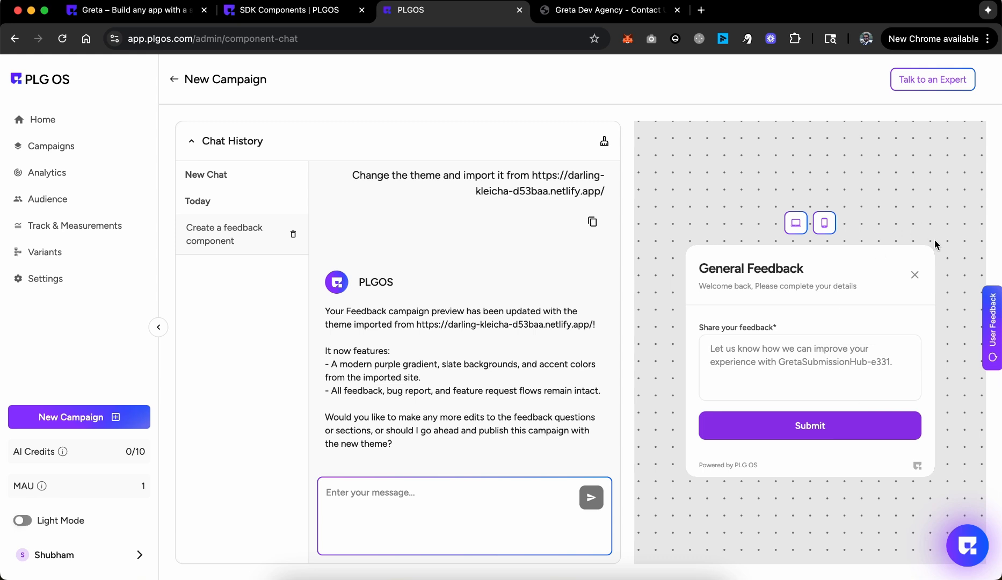
click(914, 274)
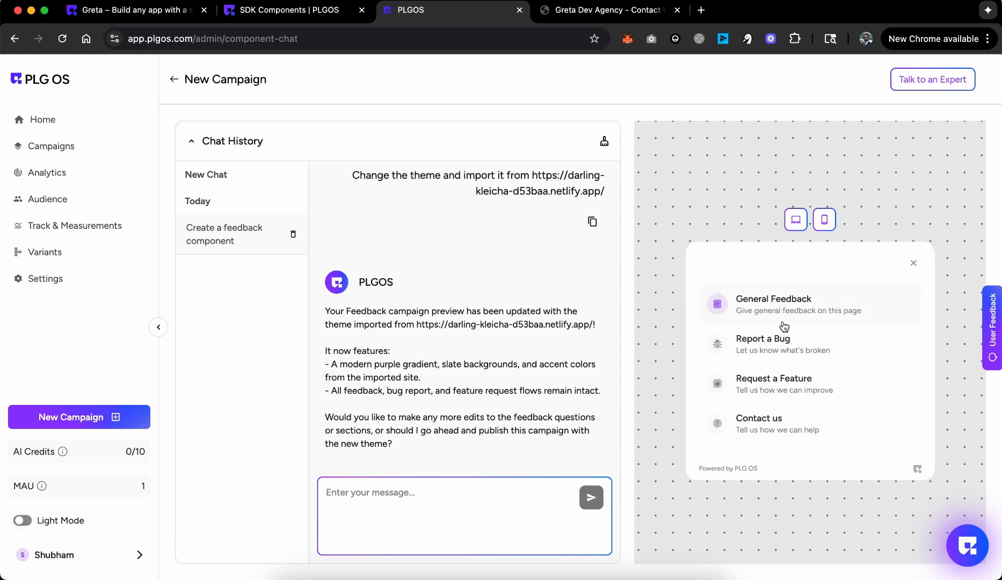
drag(358, 415, 467, 417)
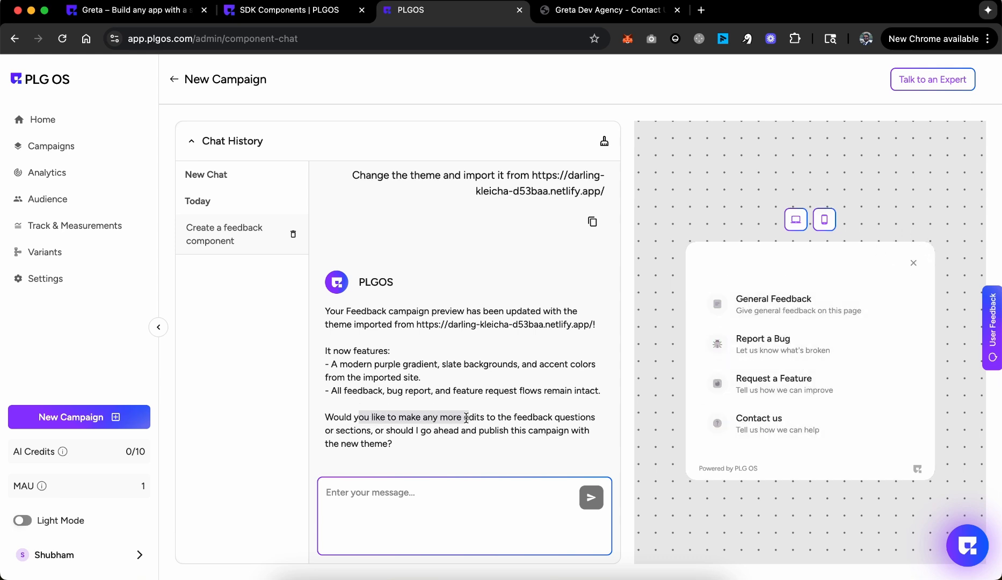
drag(335, 361, 525, 387)
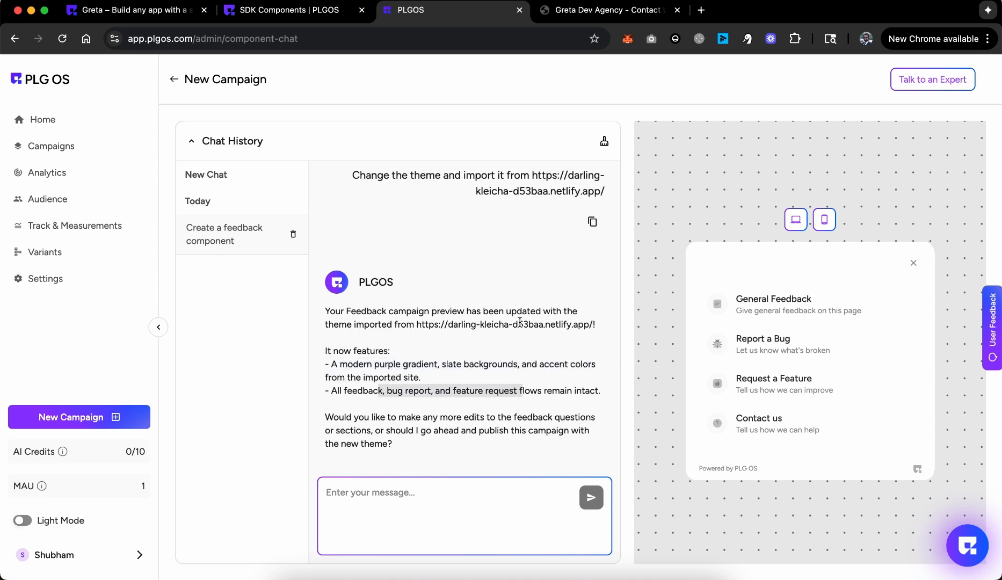
click(576, 10)
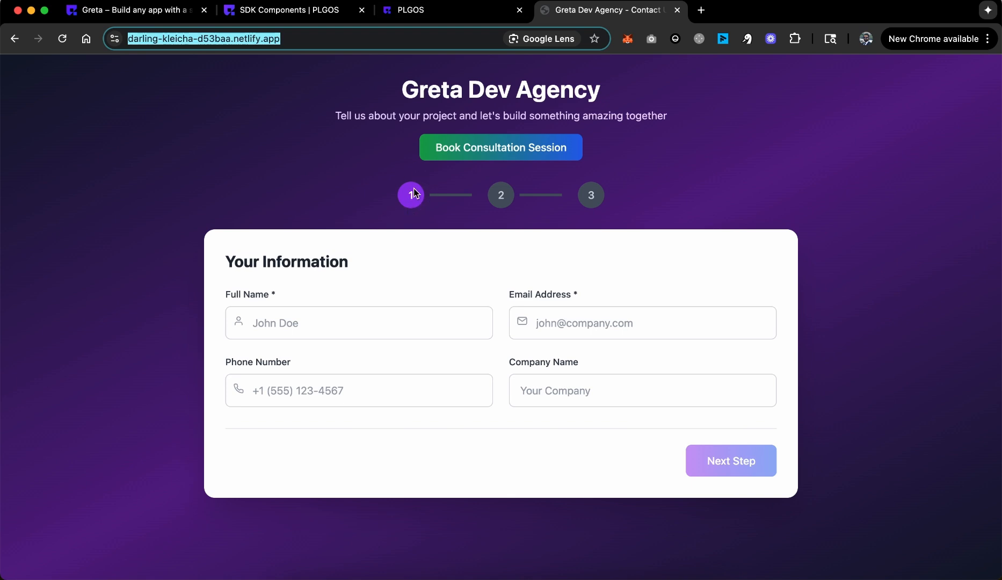
click(474, 9)
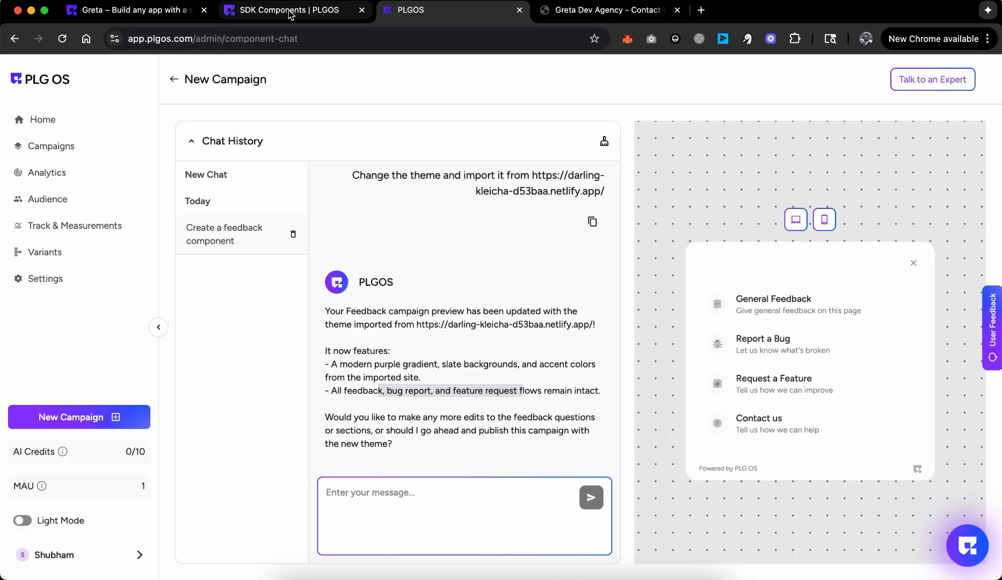
Step: Reply 'Yes publish it' to publish the campaign, try the Request a Feature form, and open the editor
click(485, 510)
text(Yes p)
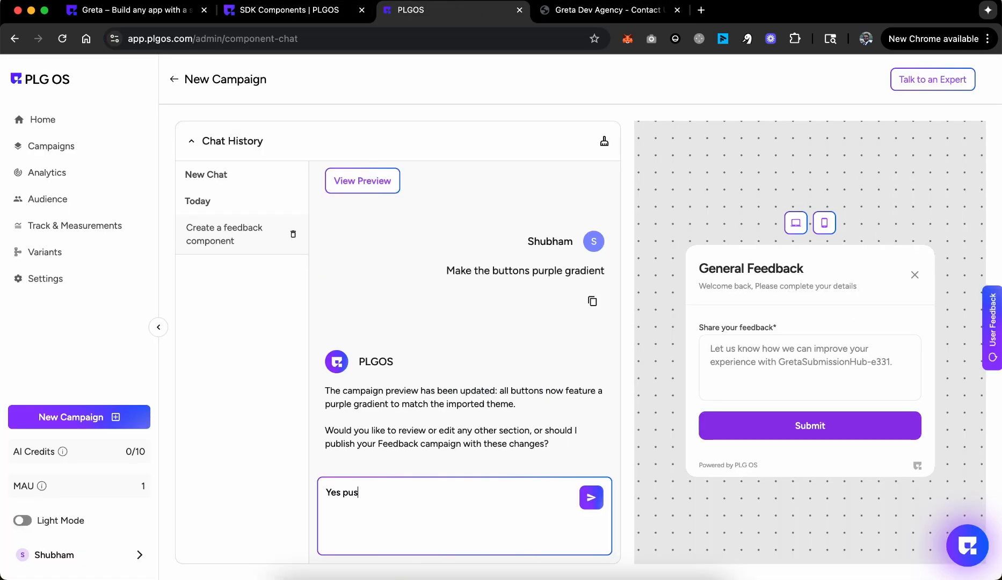
text(ublish it)
key(Return)
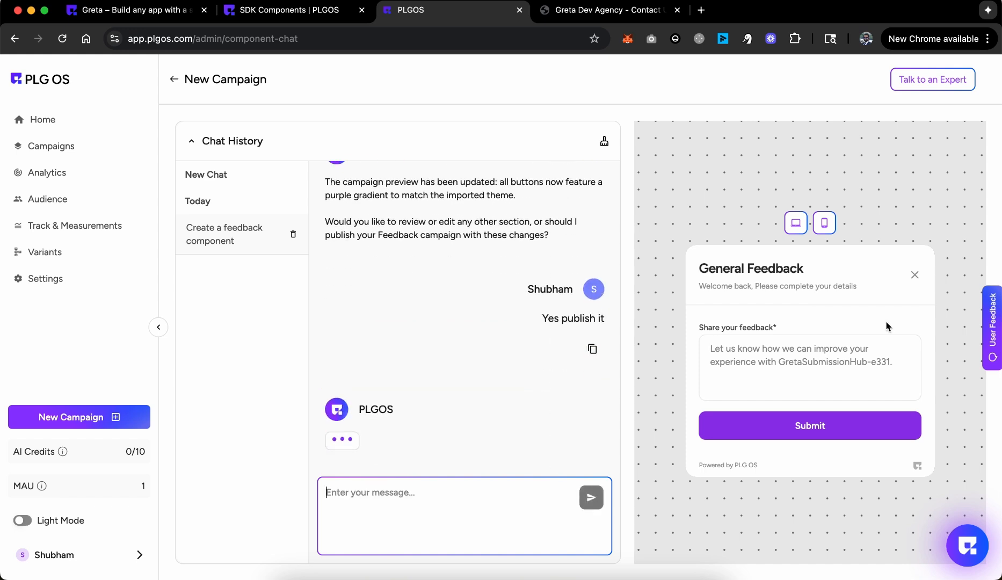
click(916, 275)
click(778, 379)
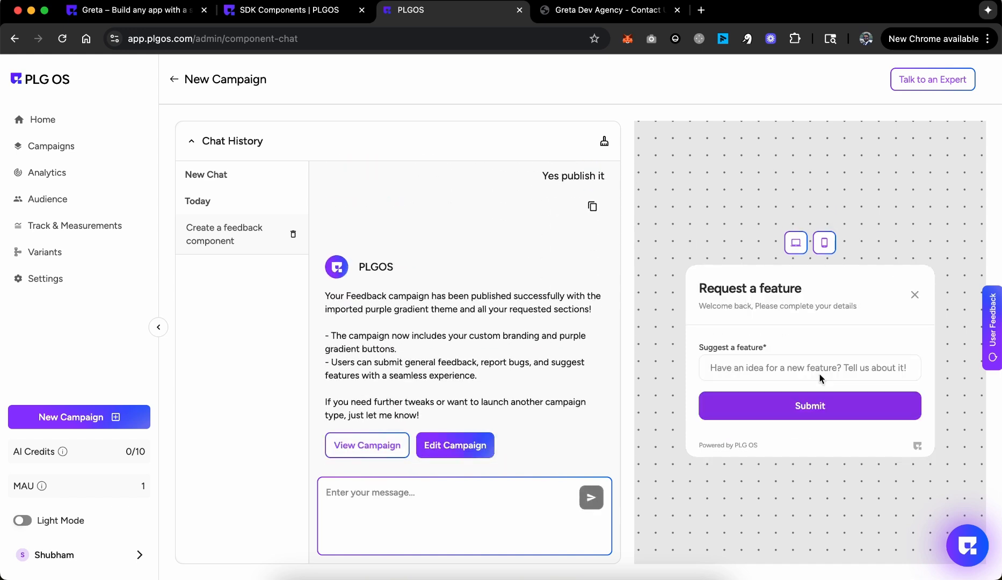
click(914, 290)
click(451, 435)
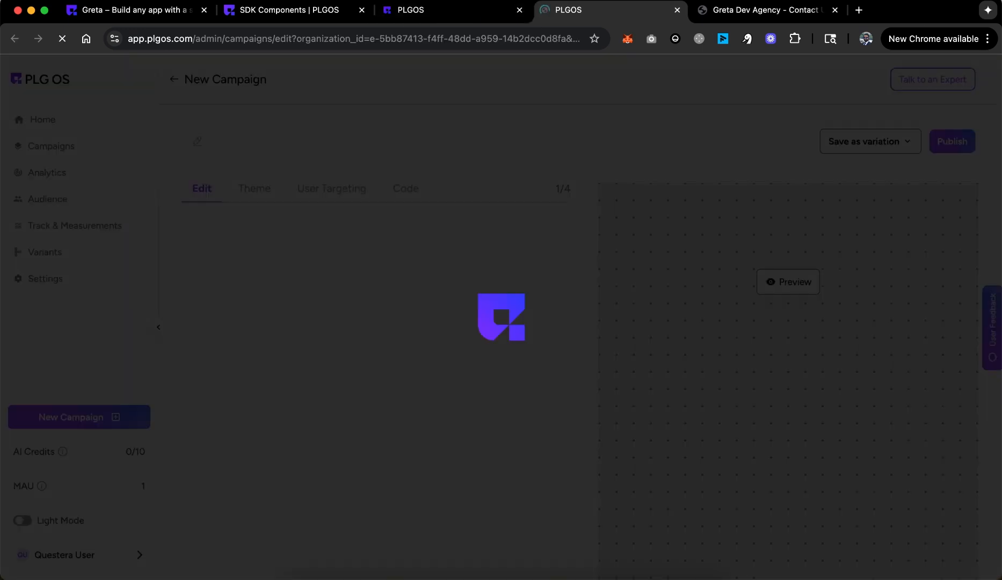
Step: Add a second Text question labelled 'dsfasdfasdf' to the General Feedback form body
scroll(472, 408, down, 2)
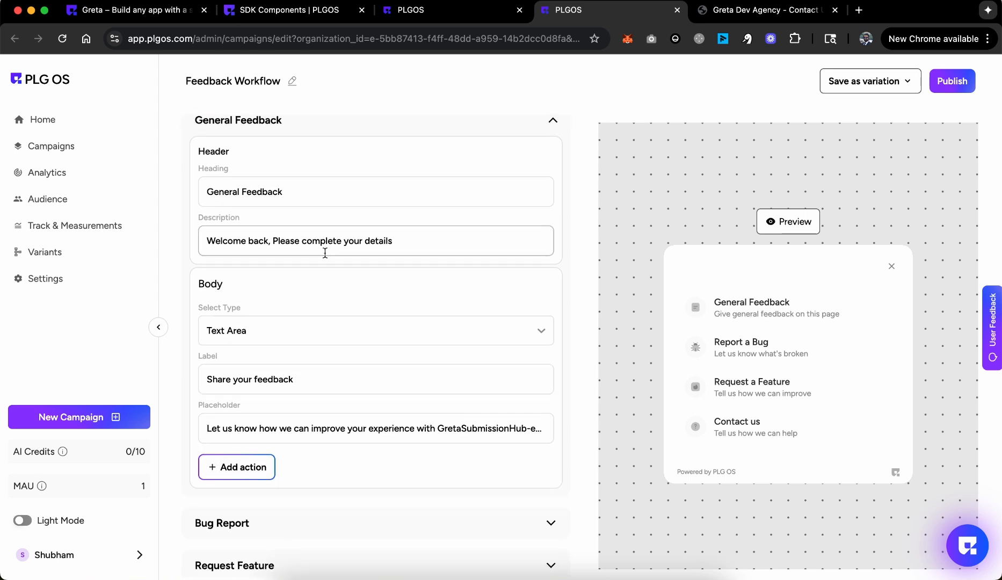
scroll(328, 301, up, 1)
scroll(322, 333, down, 1)
click(240, 436)
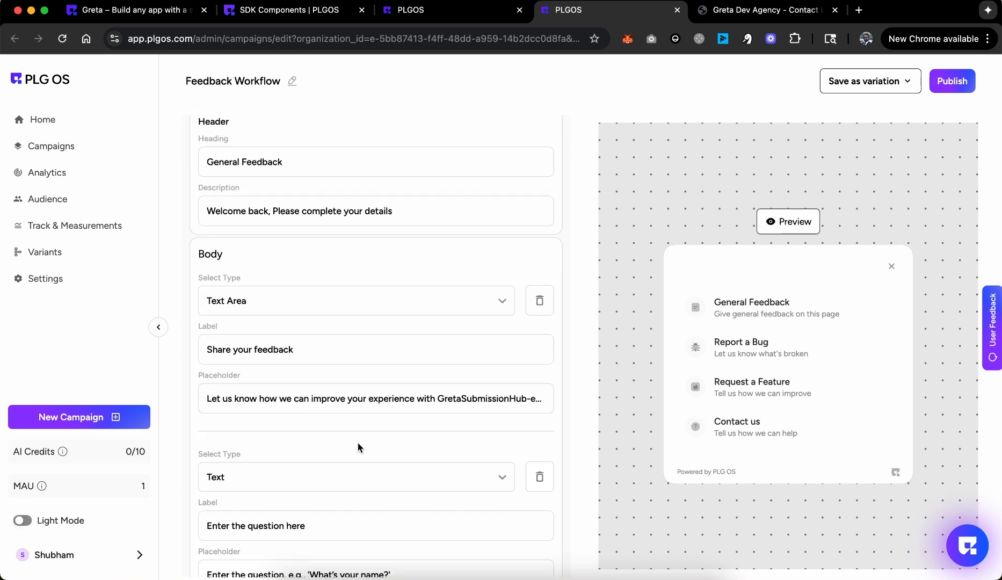
scroll(343, 419, down, 2)
click(320, 418)
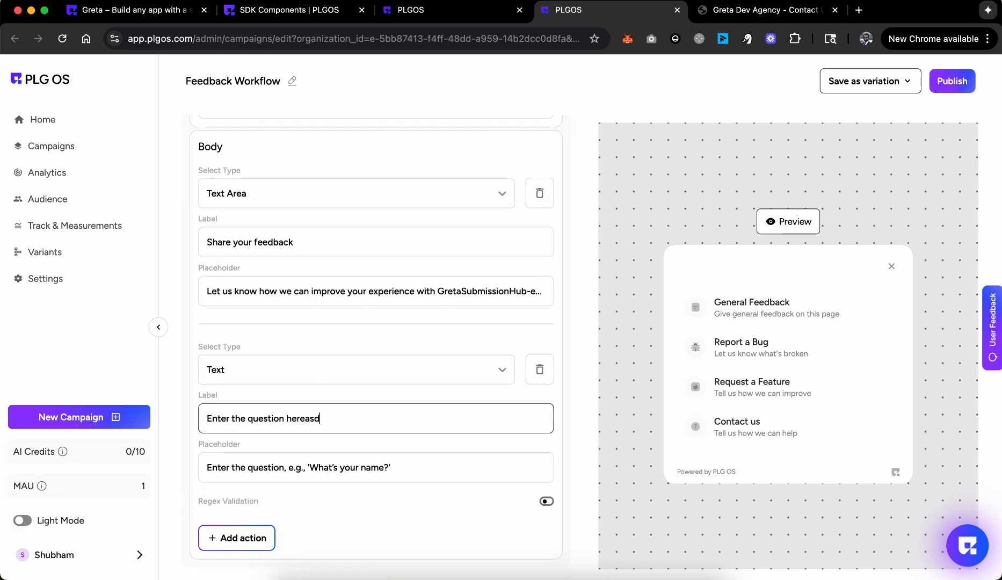
text(dsfasdfasdf)
click(772, 308)
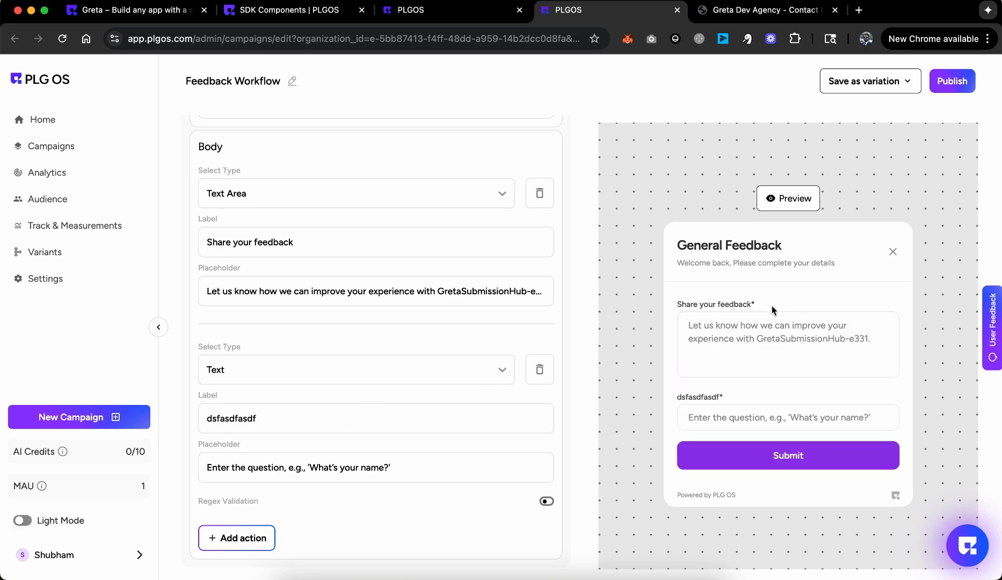
Step: Republish the Feedback Workflow campaign and continue past the deployment success message
scroll(467, 358, up, 4)
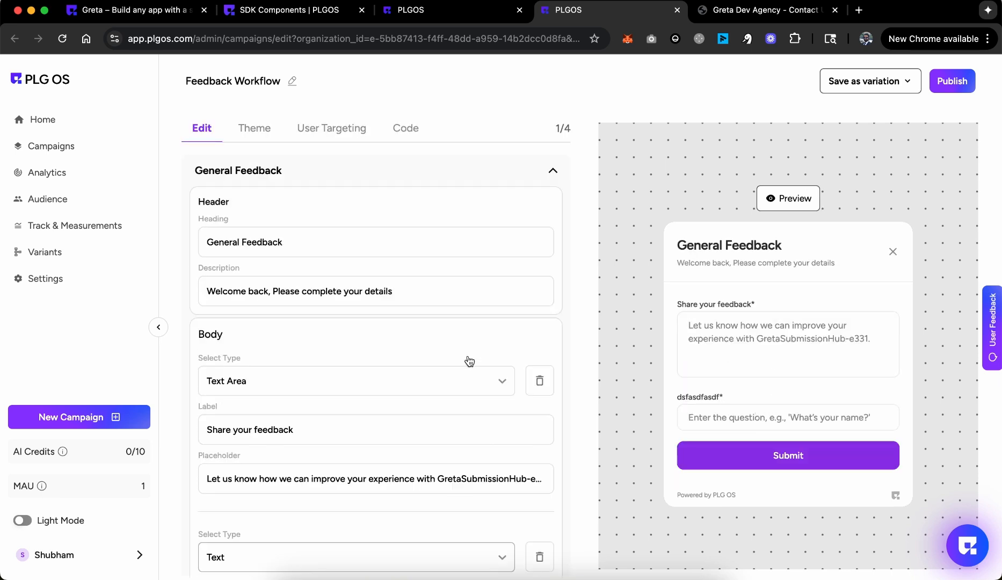
click(953, 80)
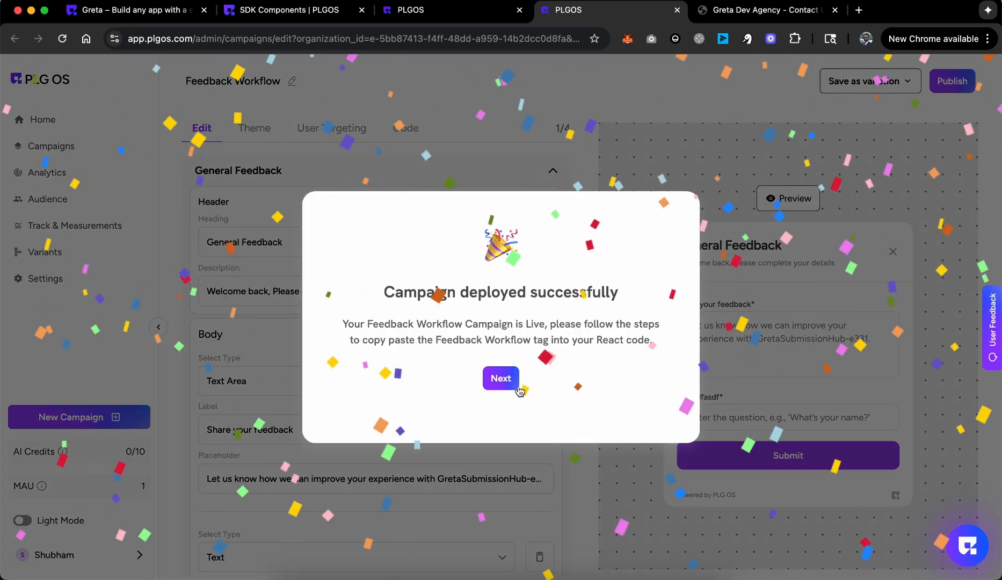
click(501, 377)
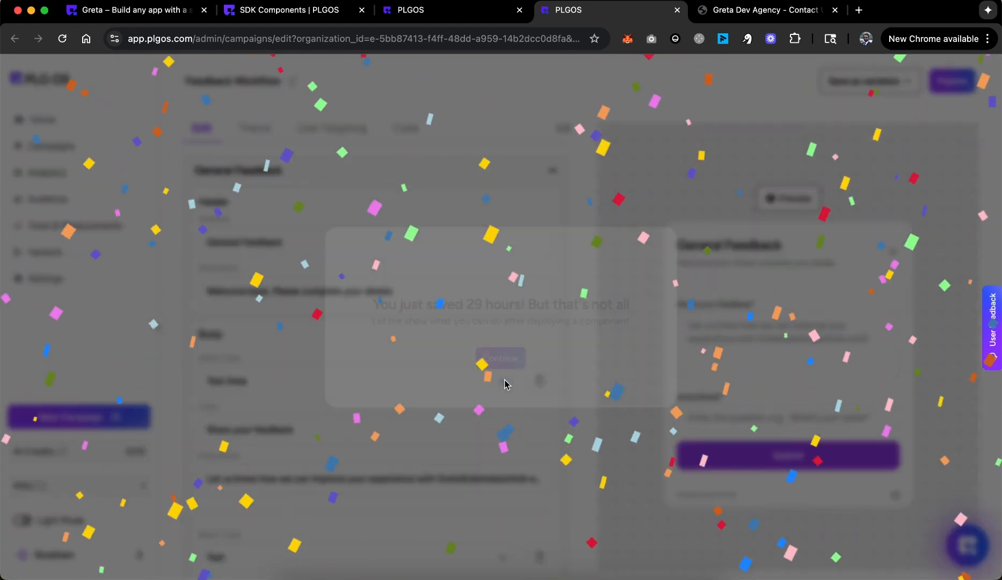
Step: Open the Feedback Workflow campaign's Code tab and copy all of its React integration code
click(515, 457)
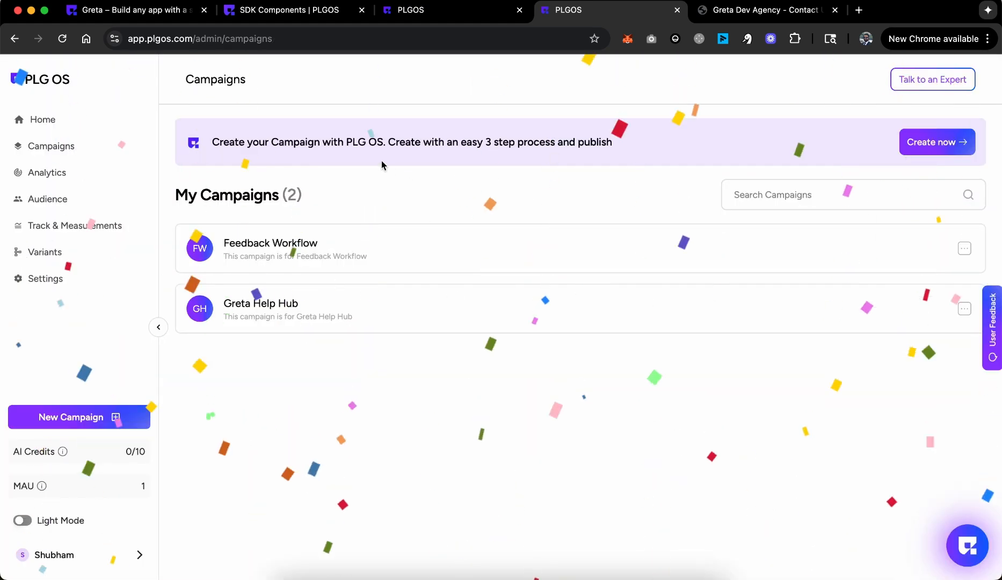
click(965, 248)
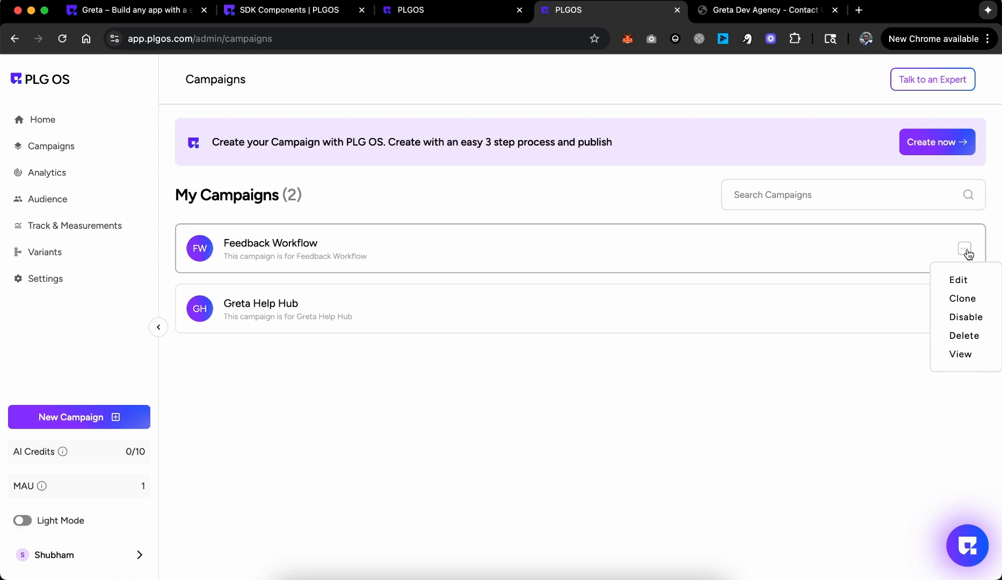
click(961, 279)
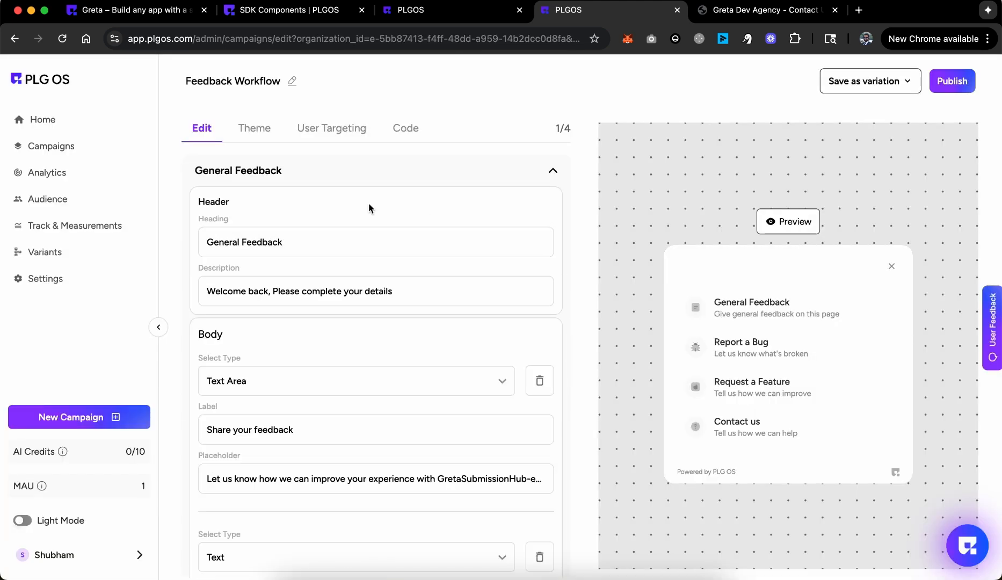
click(406, 128)
click(379, 382)
key(ctrl+a)
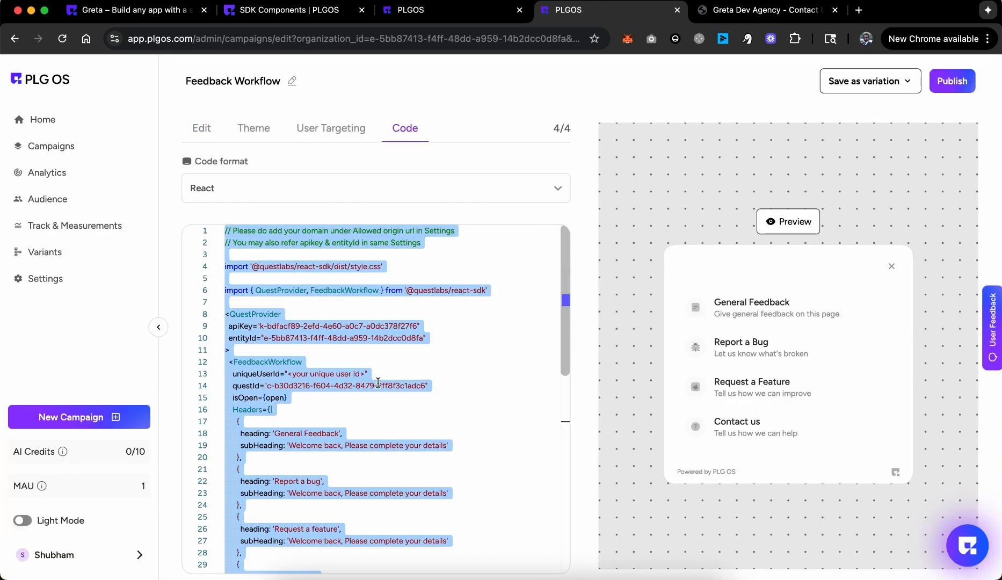
scroll(377, 383, down, 12)
scroll(378, 382, up, 12)
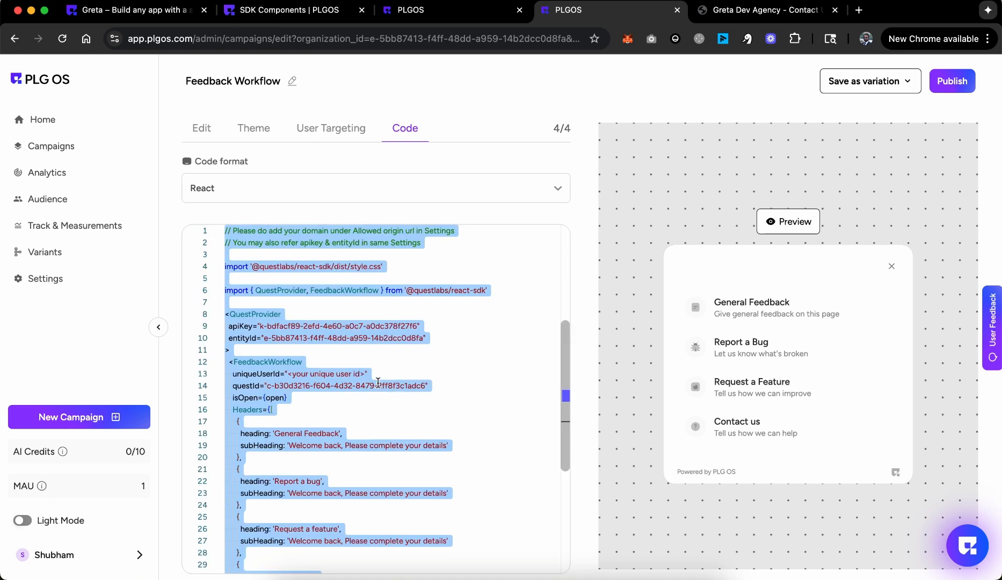
click(141, 12)
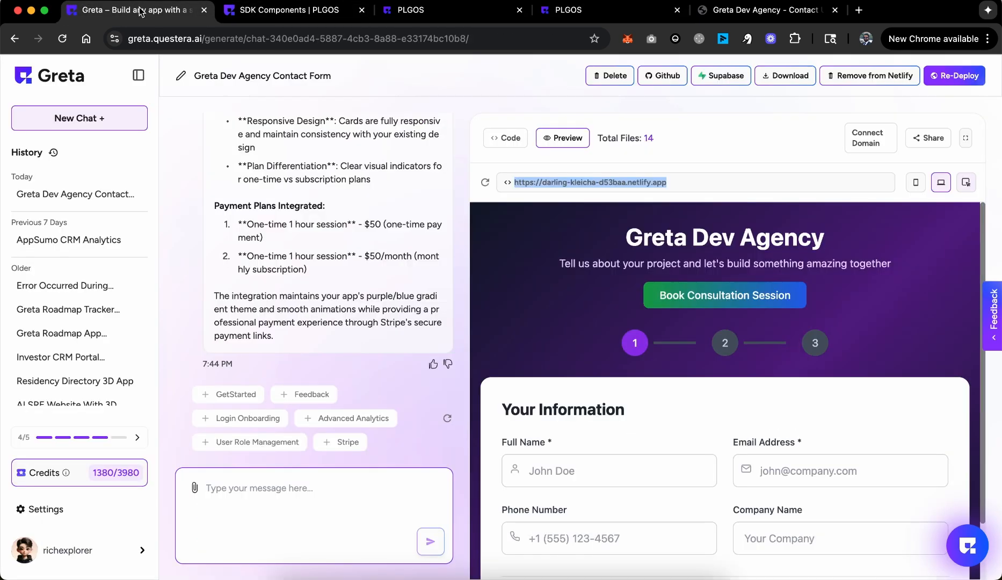
Step: Send Greta a request to add the PLG OS feedback component on the right side, with the pasted integration code
click(317, 485)
text(Ad)
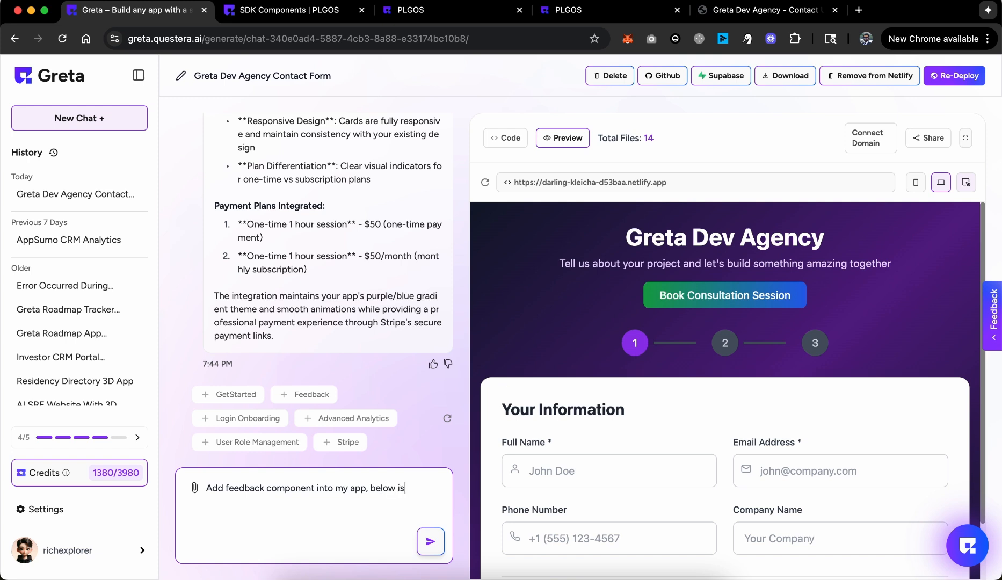
text(the)
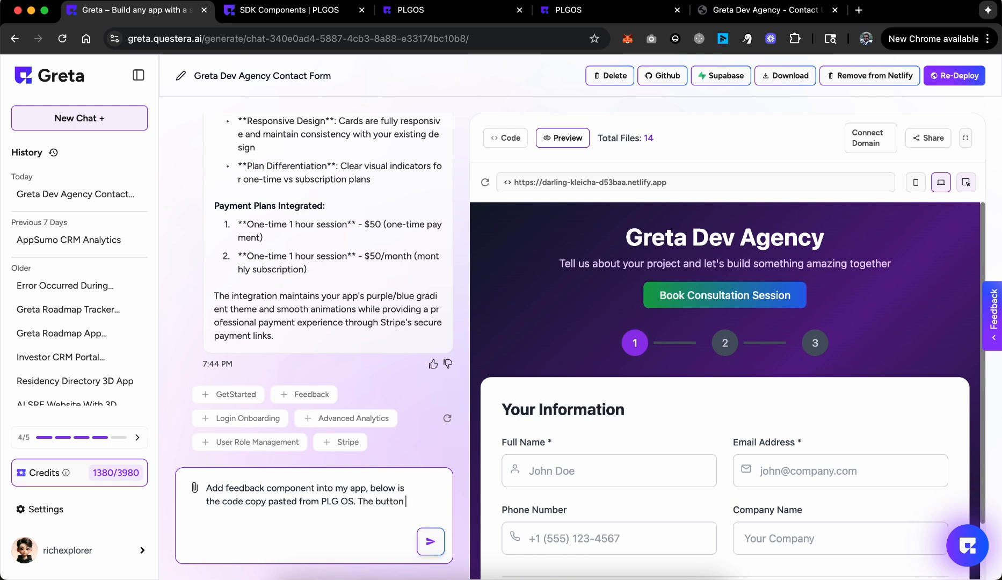
text(should be on the)
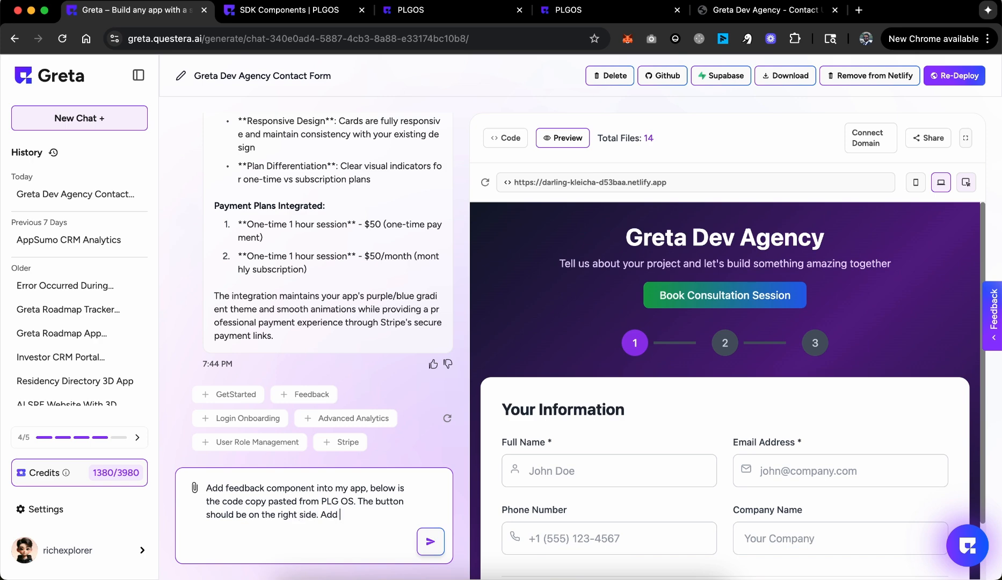
text( right side. Add)
key(BackSpace)
key(BackSpace)
key(BackSpace)
key(BackSpace)
key(super+v)
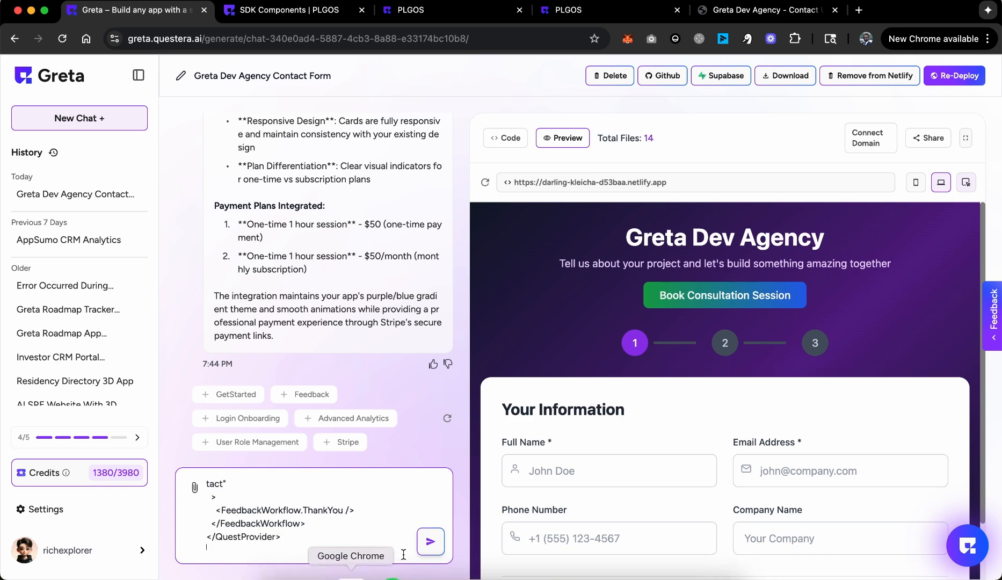
click(430, 542)
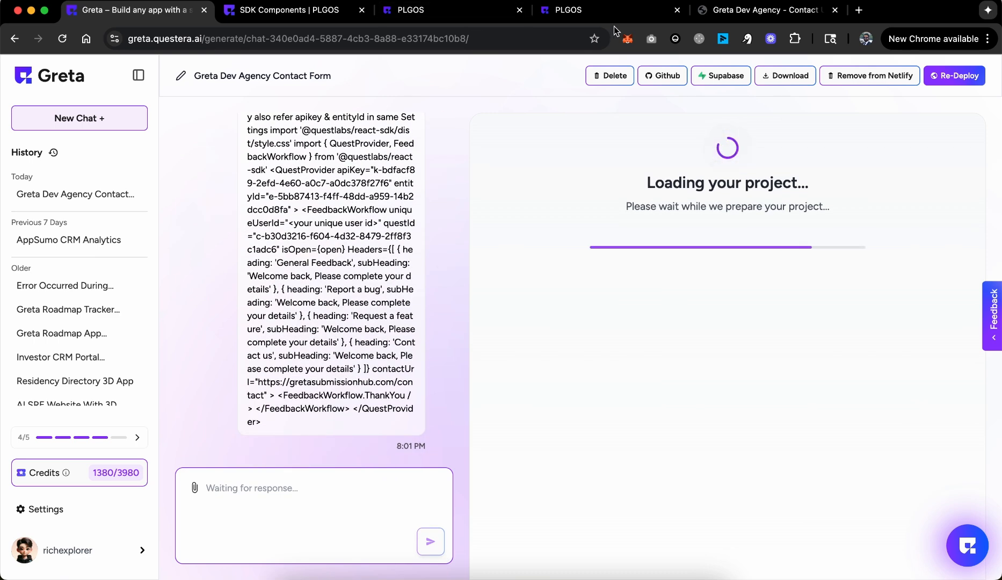
click(455, 10)
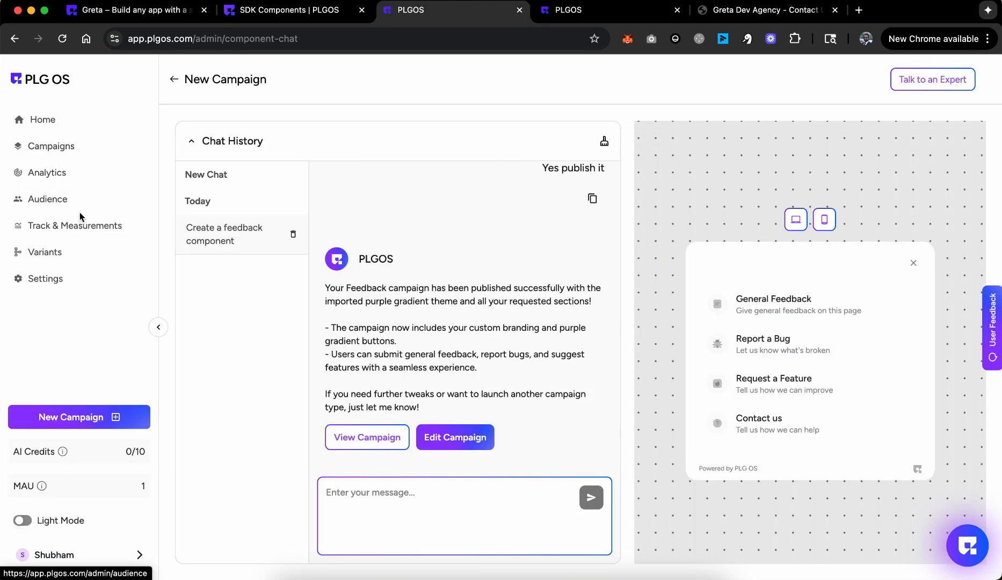
Step: Create a new campaign from the User Assistance Feedback Workflow template and open it in the editor
click(223, 163)
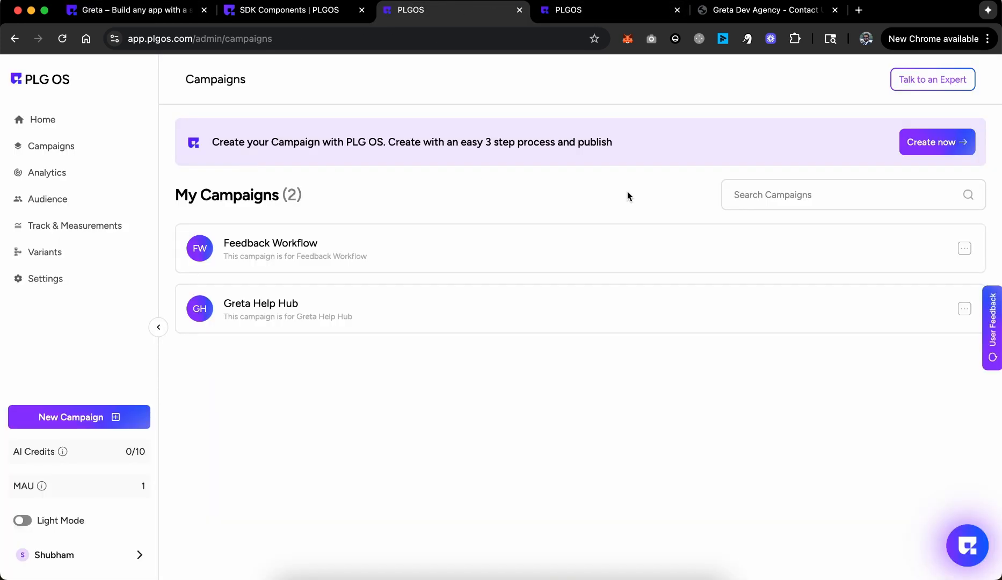
click(932, 144)
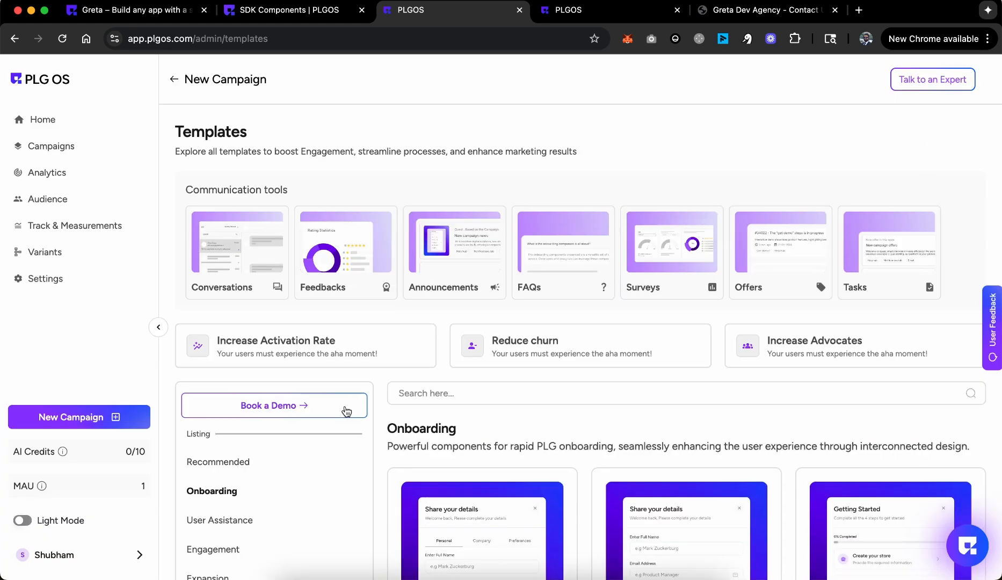
scroll(253, 366, down, 3)
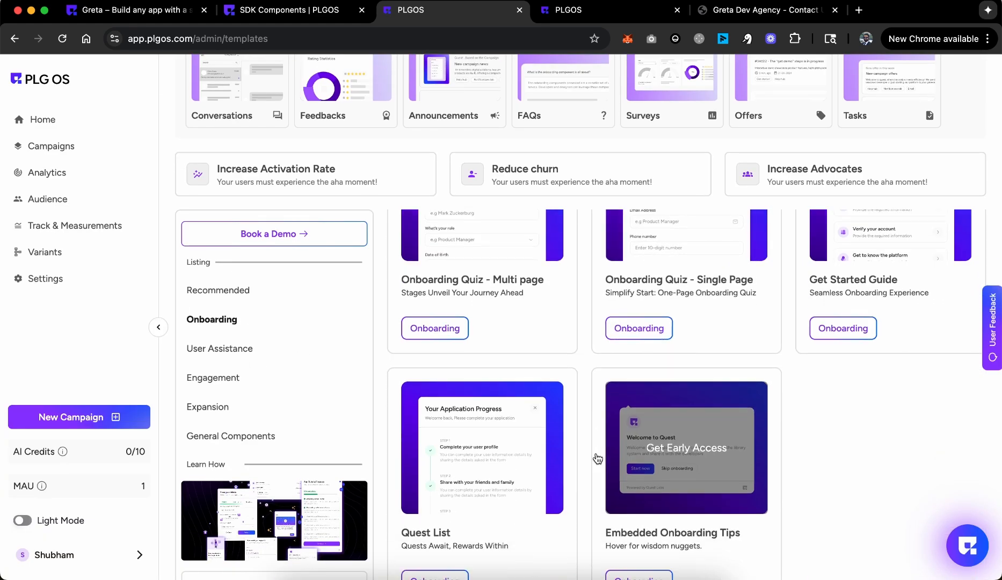
click(238, 349)
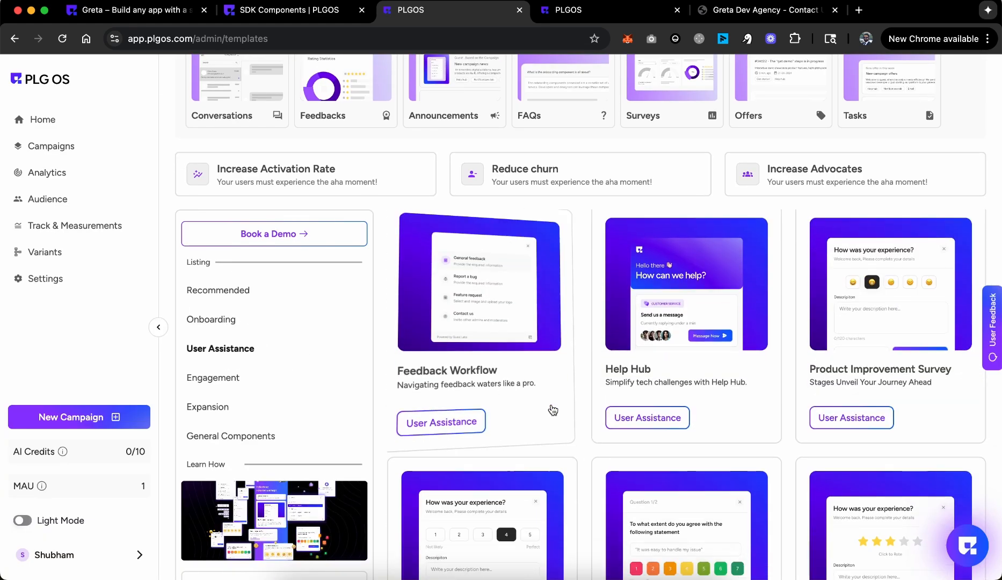
click(469, 303)
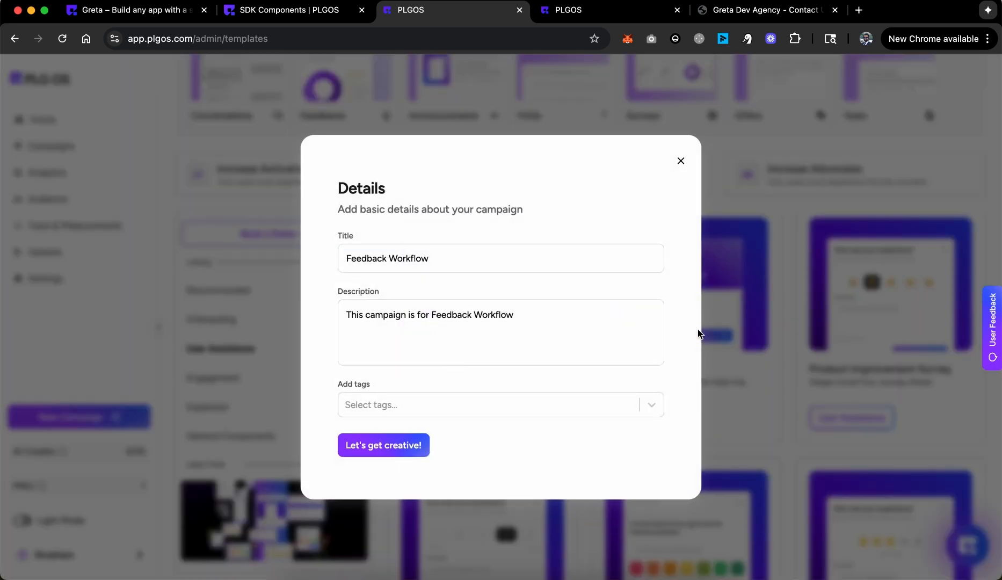
click(392, 448)
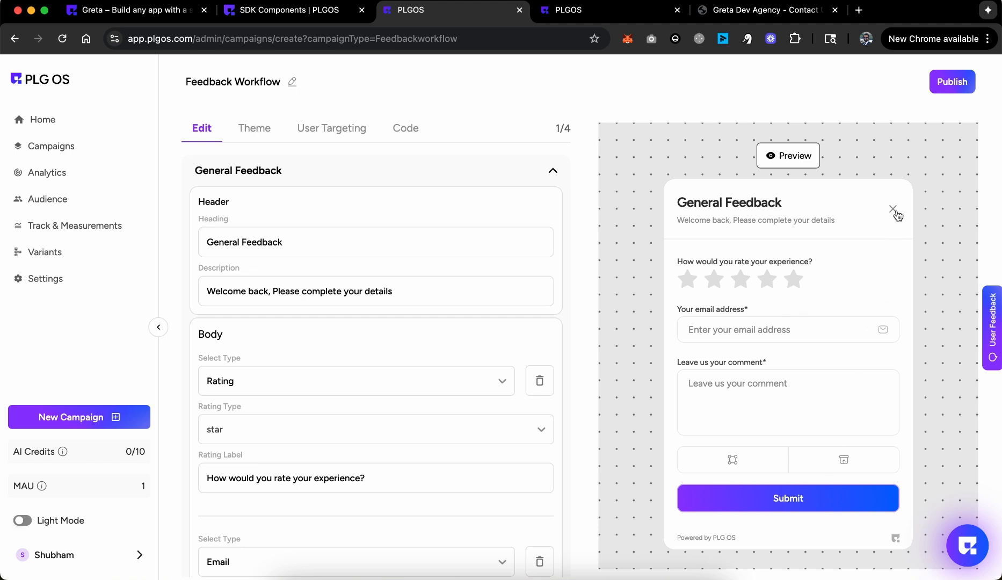
Step: Preview the widget's Report a bug form and look through its React embed code before returning to Greta
click(893, 211)
click(805, 348)
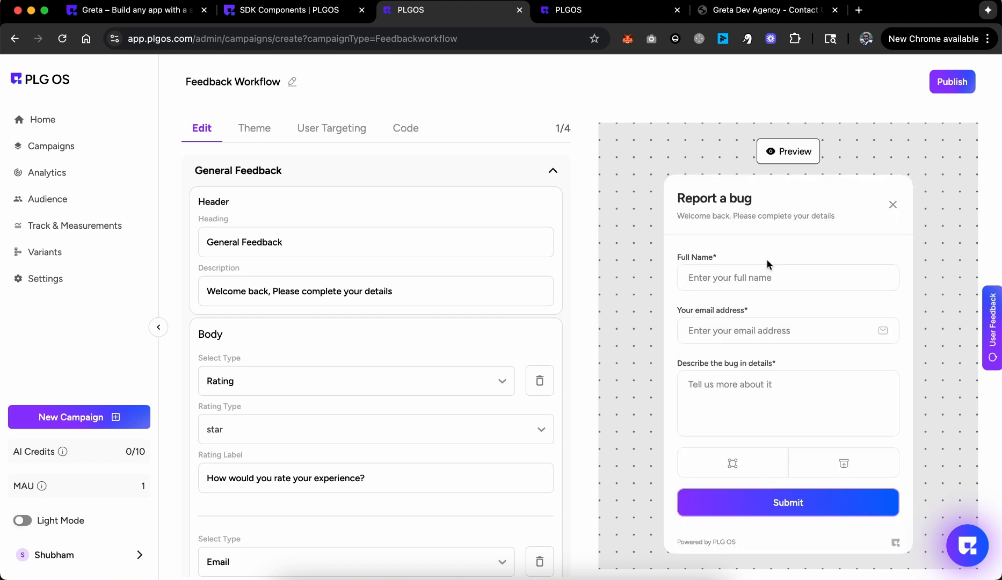
click(894, 206)
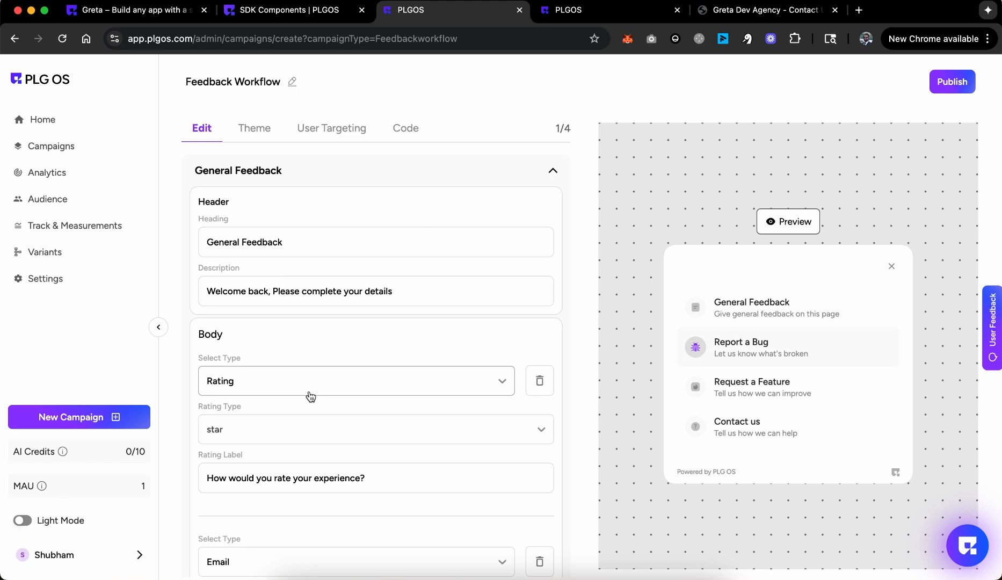
click(411, 138)
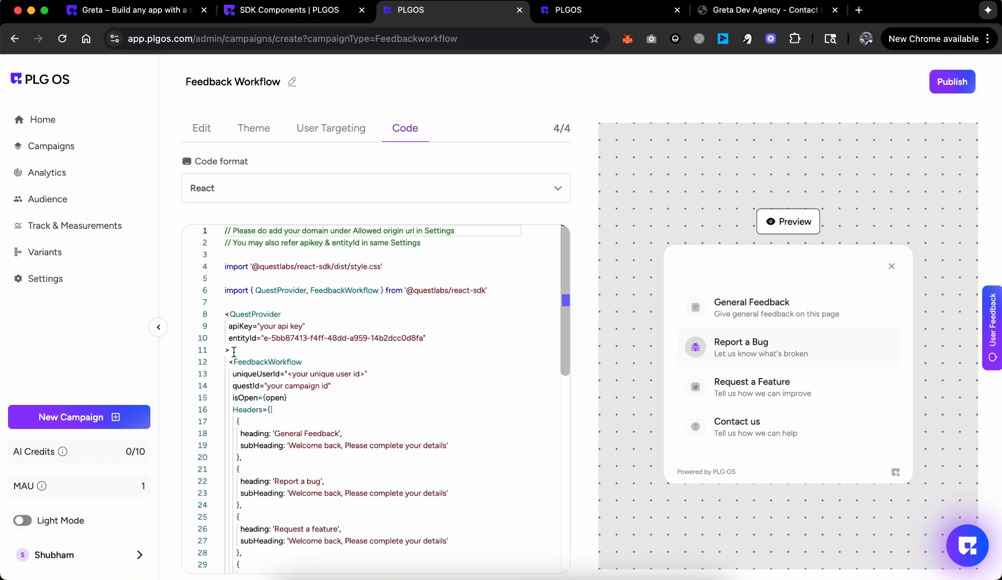
scroll(322, 368, down, 5)
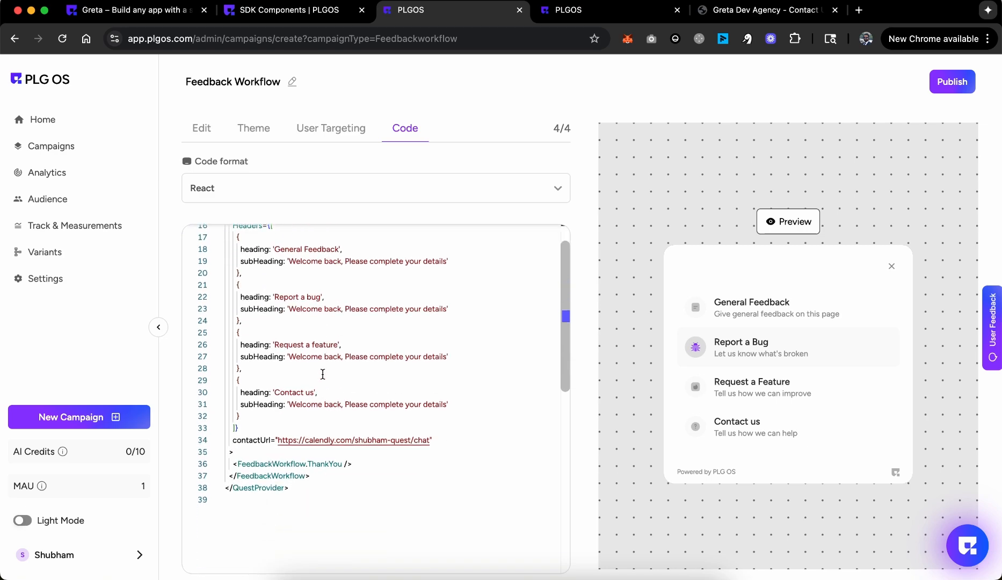
scroll(534, 395, up, 5)
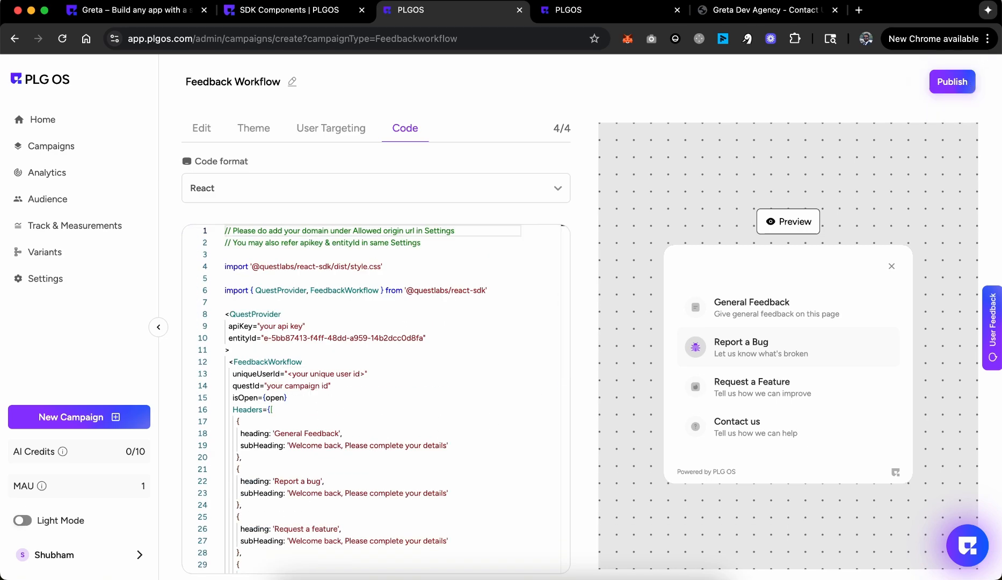
click(276, 13)
click(150, 10)
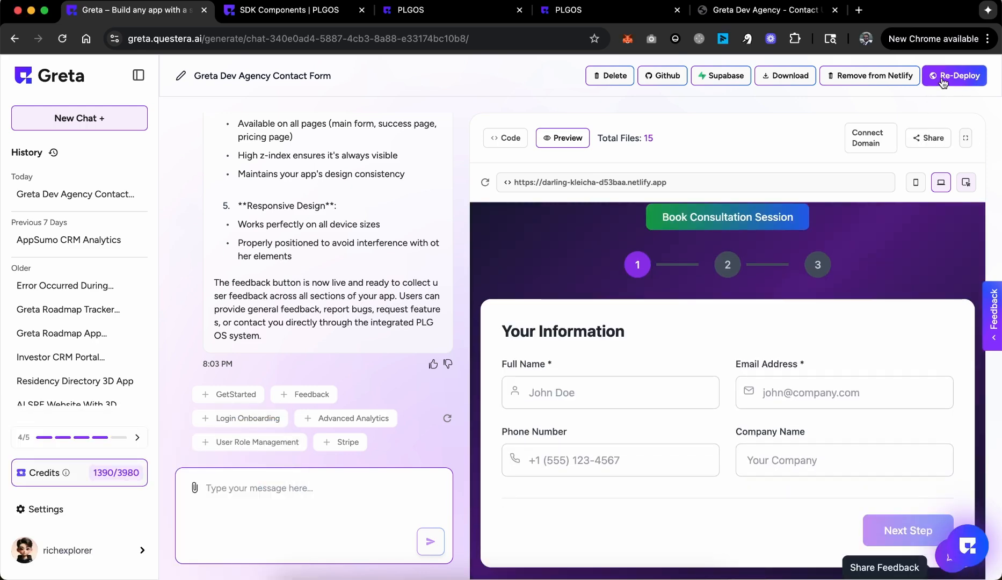
Step: Enlarge the site preview and test the Share Feedback widget's General Feedback form
click(965, 139)
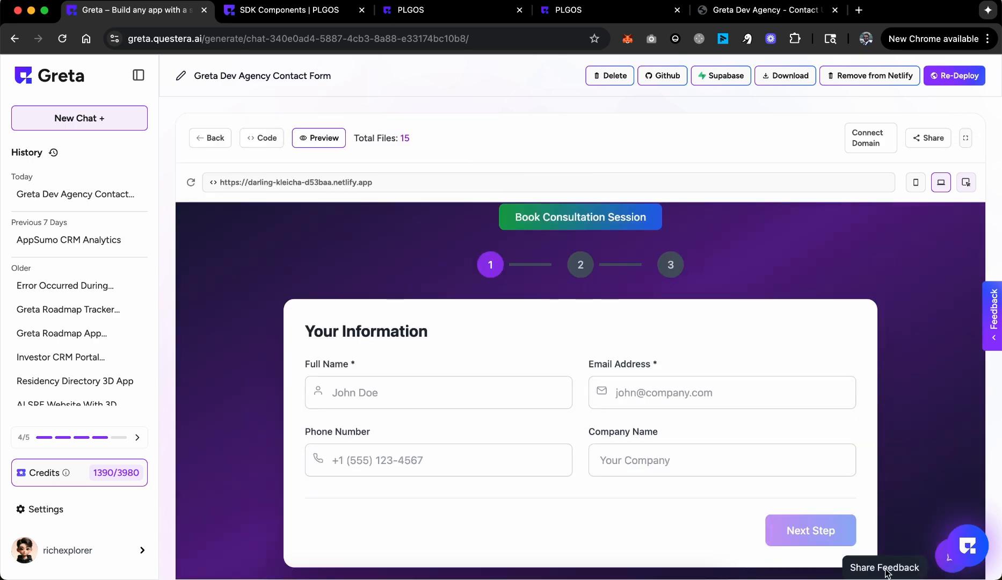
click(942, 564)
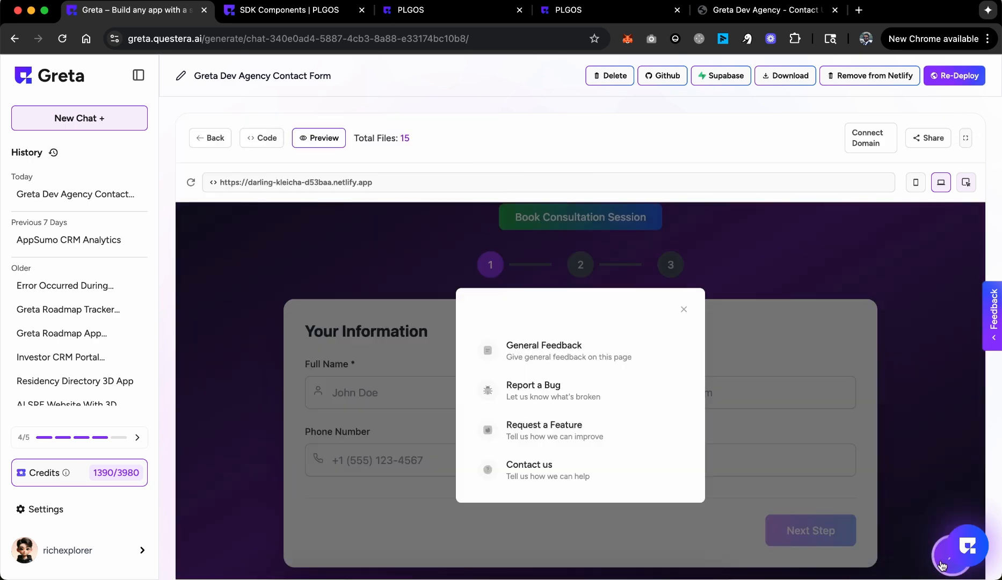
click(533, 356)
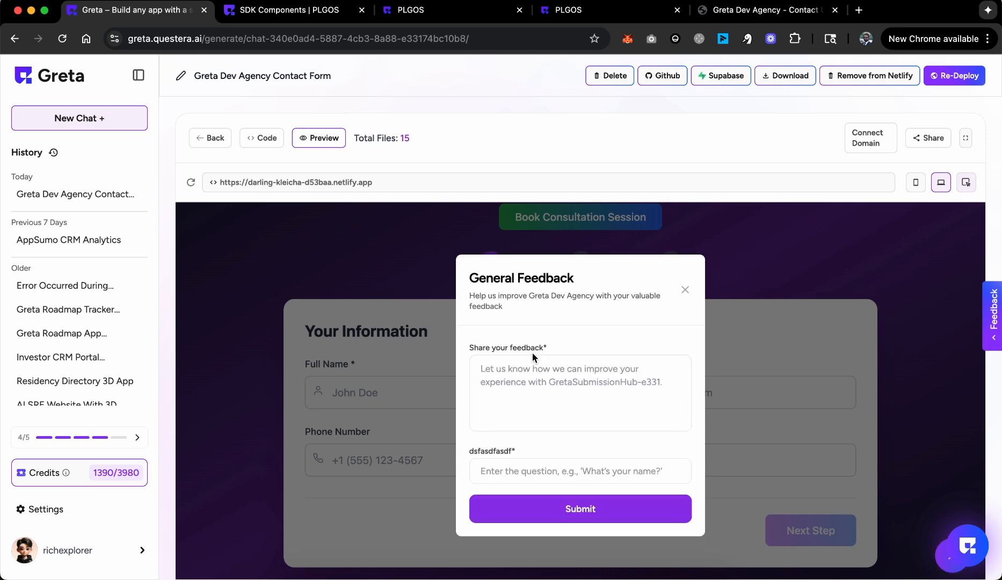
click(685, 290)
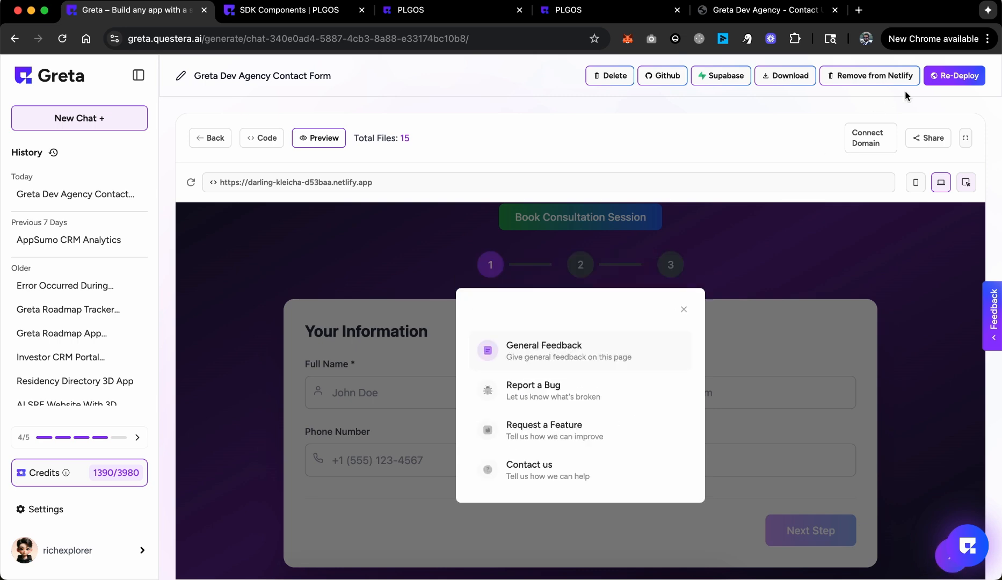
Step: Re-deploy the site to darling-kleicha-d53baa.netlify.app and copy its URL
click(958, 78)
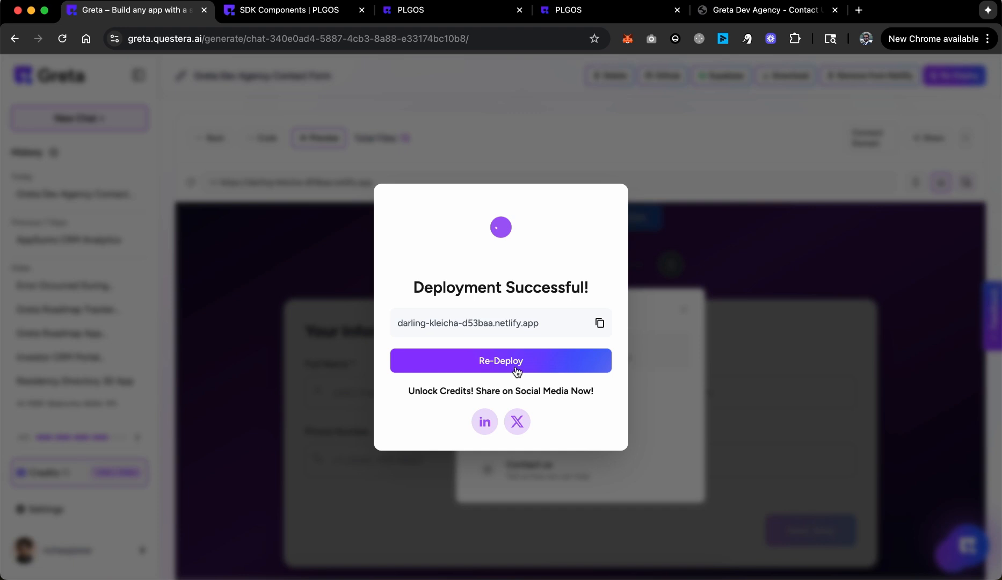
click(515, 369)
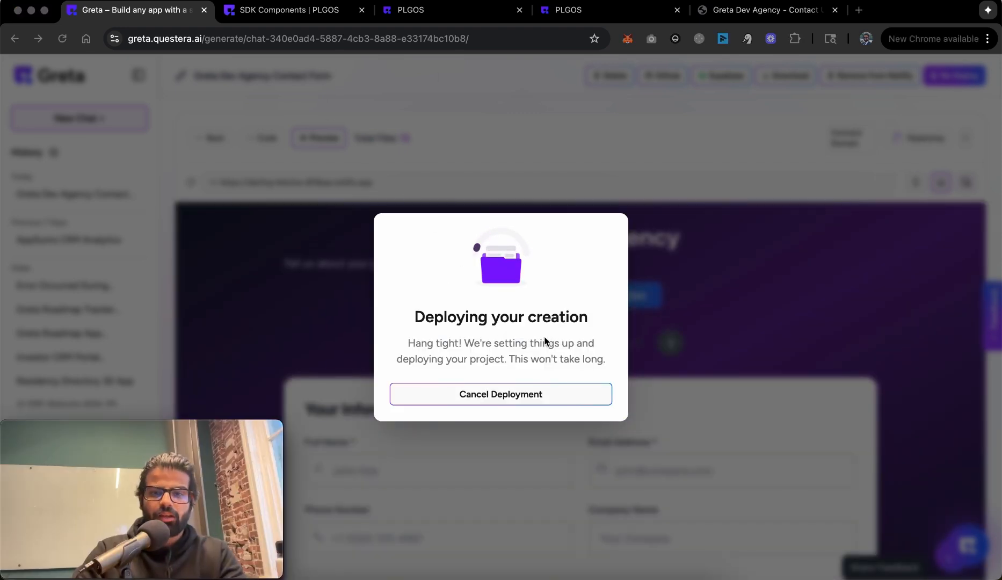
click(600, 323)
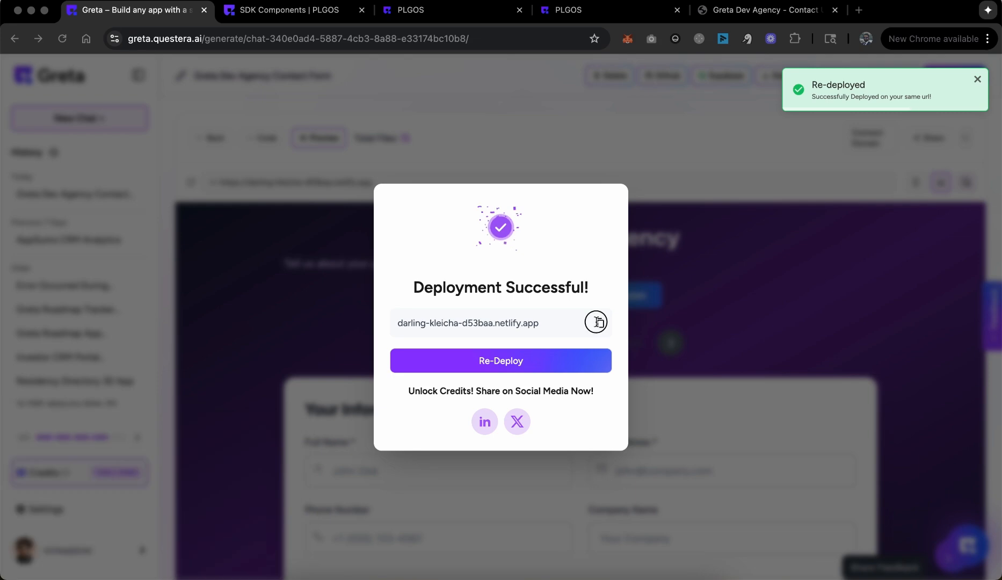
Step: Load the copied Netlify site address in a new tab and open the widget's General Feedback form
key(super+t)
key(super+v)
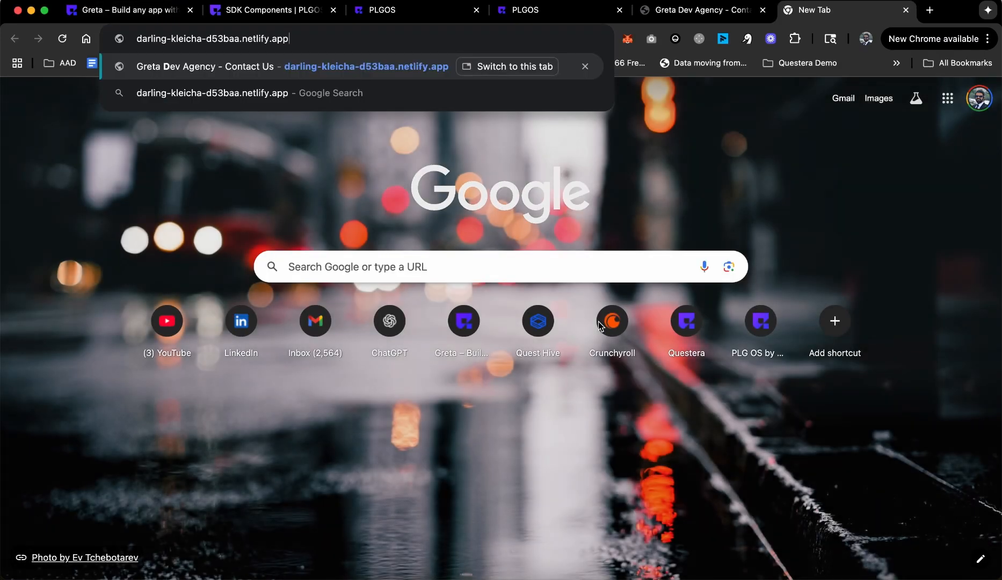
key(Return)
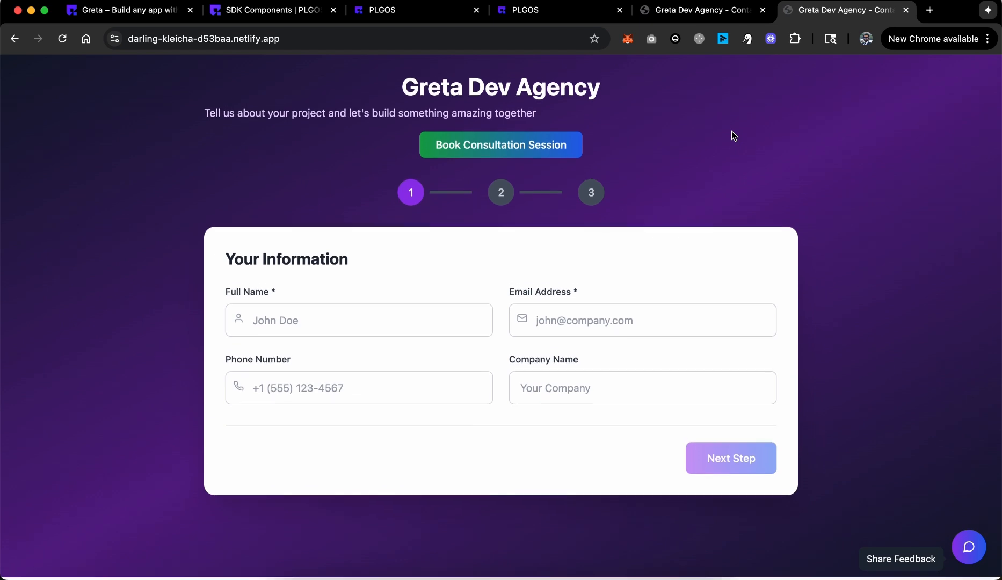
click(974, 555)
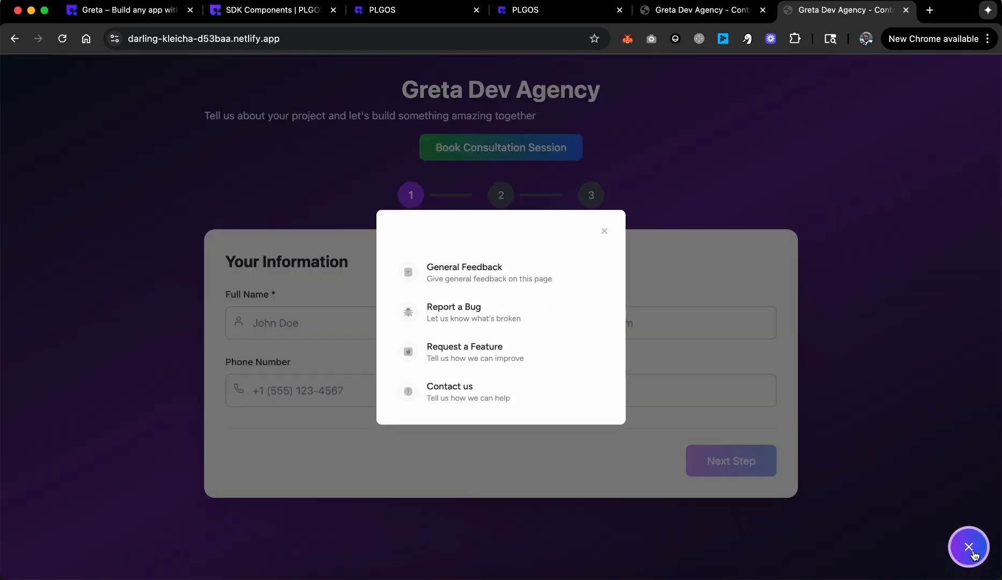
click(478, 276)
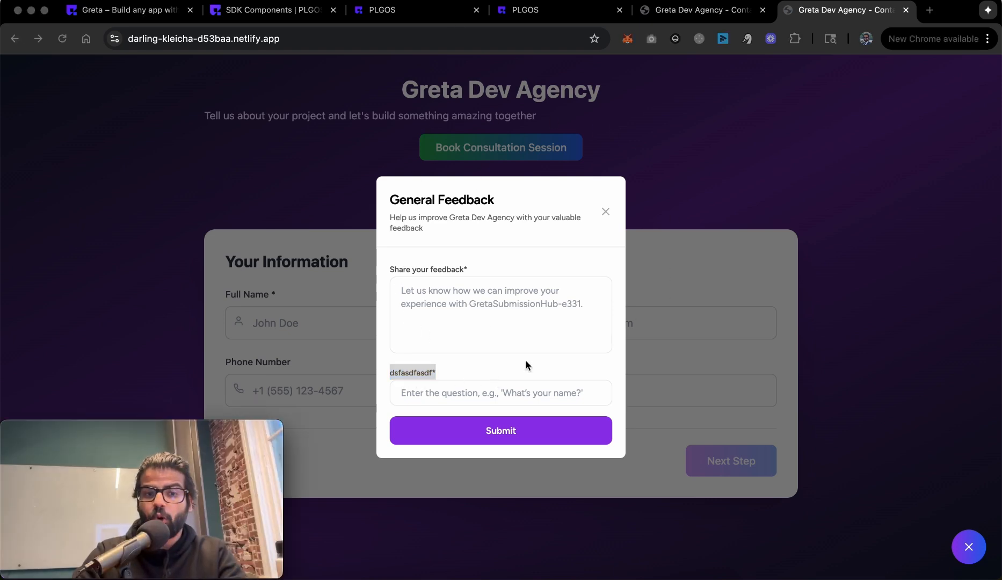
click(558, 9)
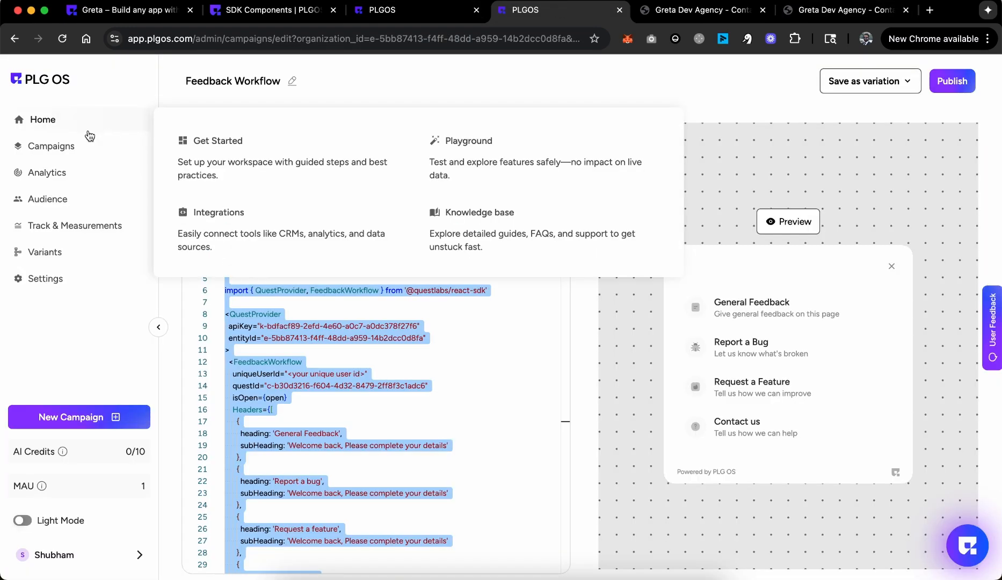
Step: Open the Feedback Workflow campaign for editing from the Campaigns list
click(202, 164)
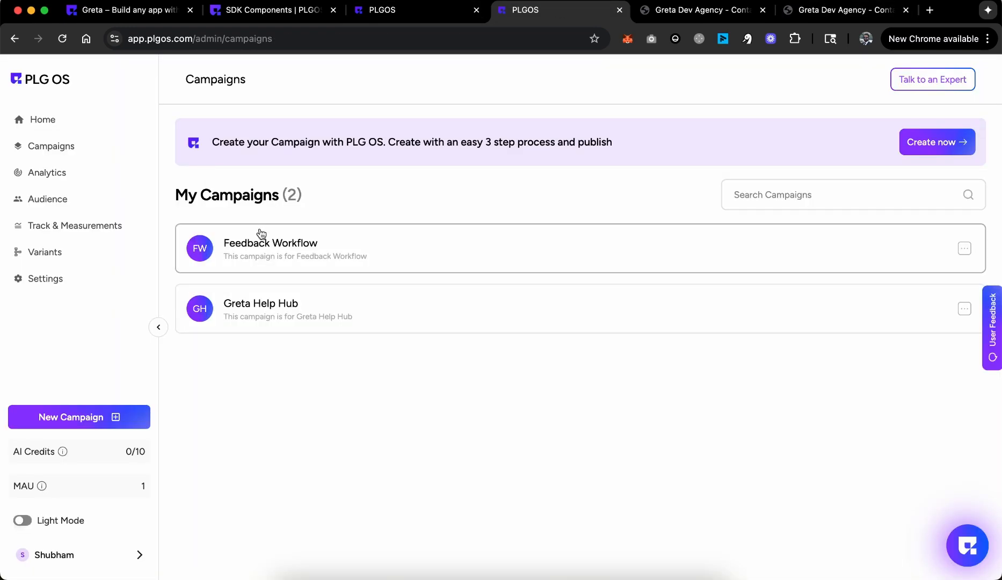
click(964, 257)
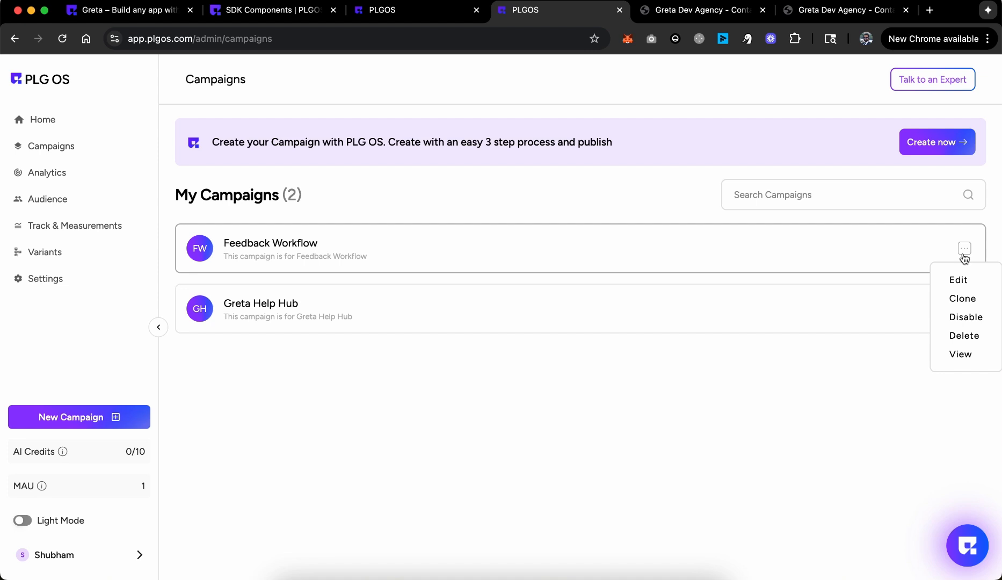
click(959, 278)
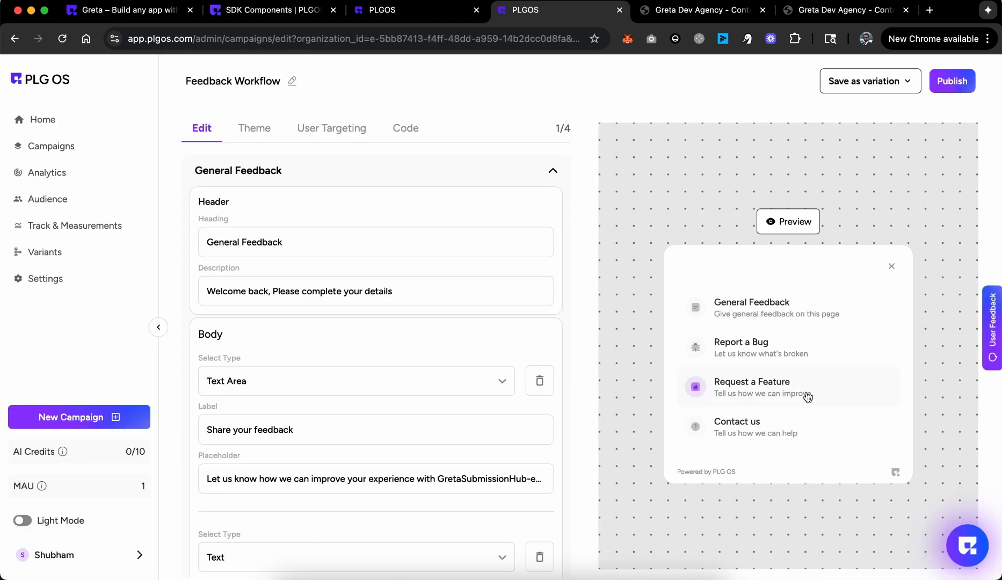
scroll(437, 364, down, 3)
scroll(438, 363, down, 2)
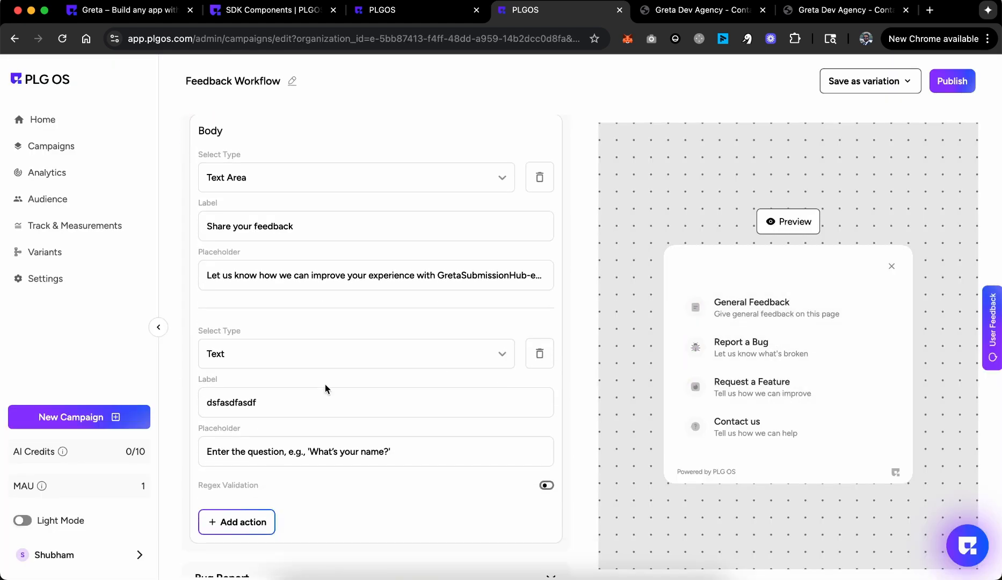
Step: Relabel the second question 'Rate me' and make it a star-type Rating field
click(294, 394)
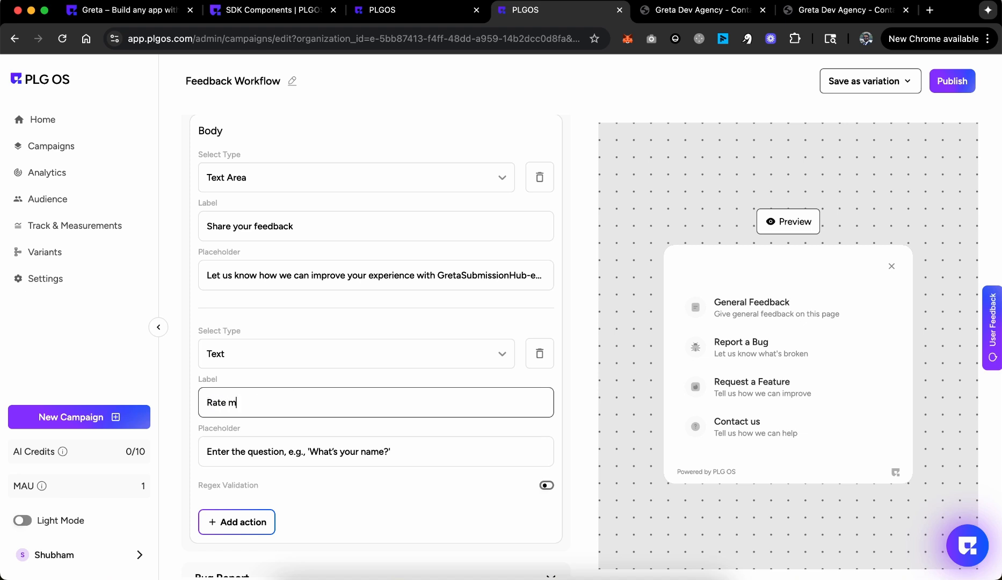
text(Rate me)
click(317, 354)
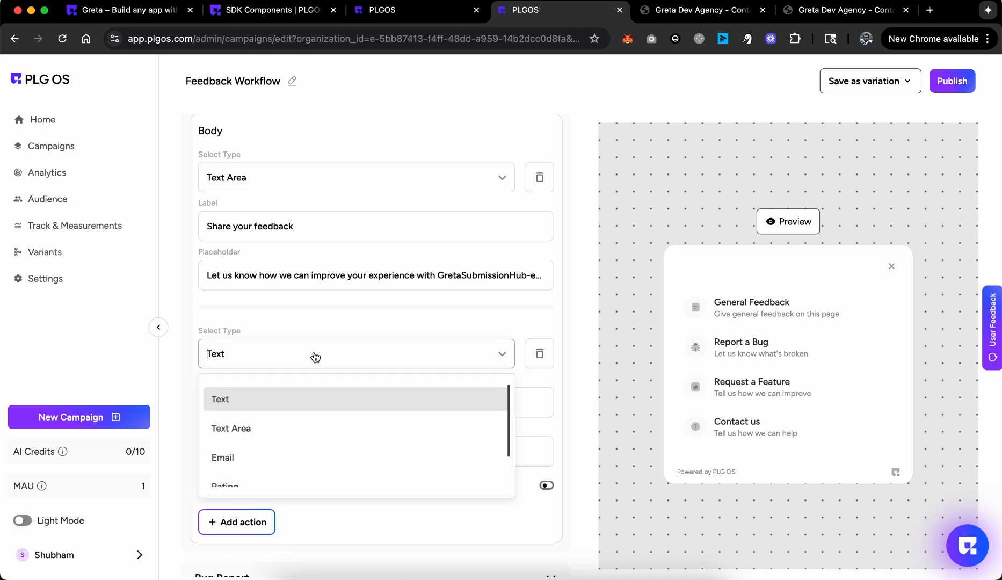
scroll(304, 447, down, 1)
click(305, 449)
scroll(301, 449, down, 1)
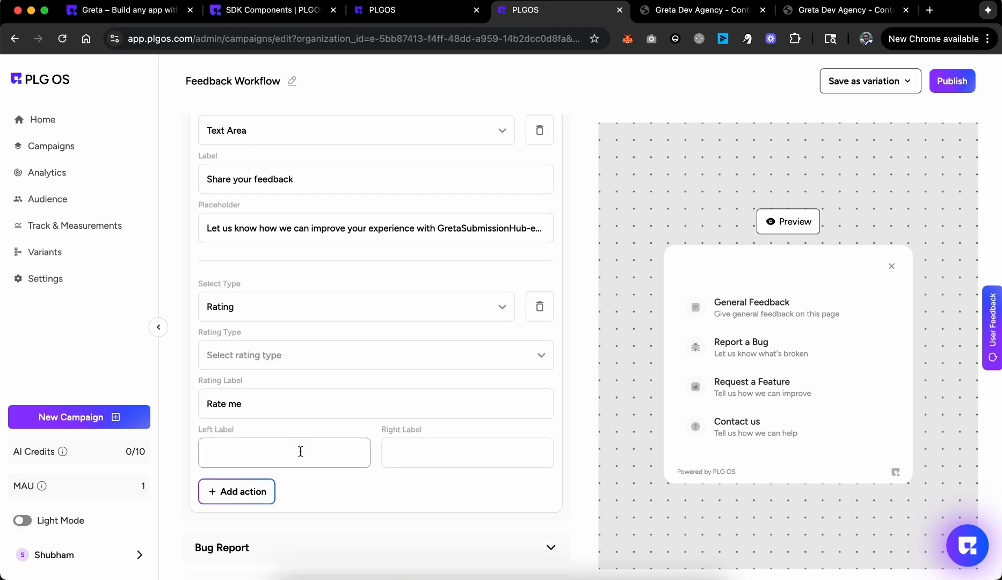
click(268, 354)
click(267, 400)
scroll(267, 400, down, 1)
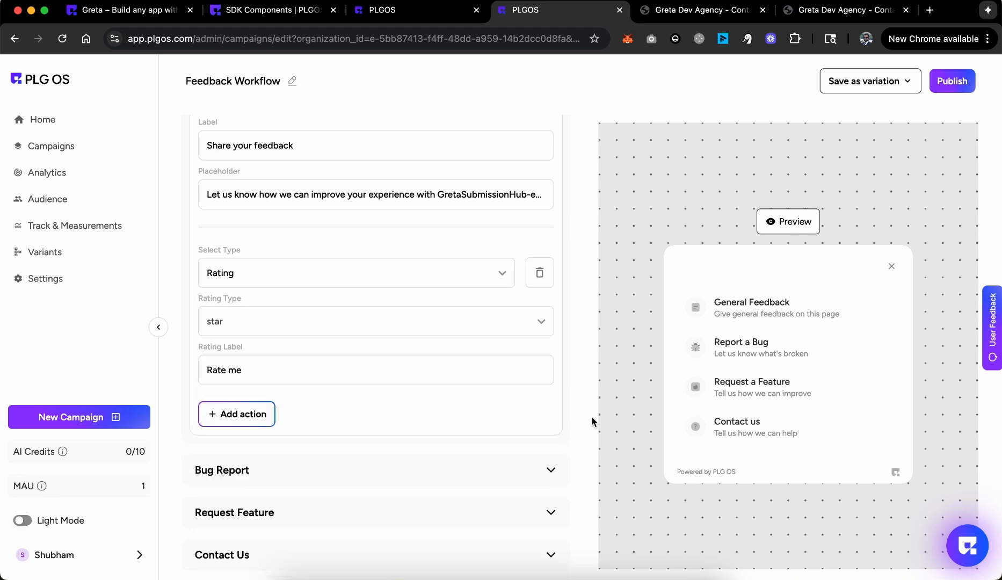
Step: Preview the updated General Feedback form and publish the campaign
click(774, 320)
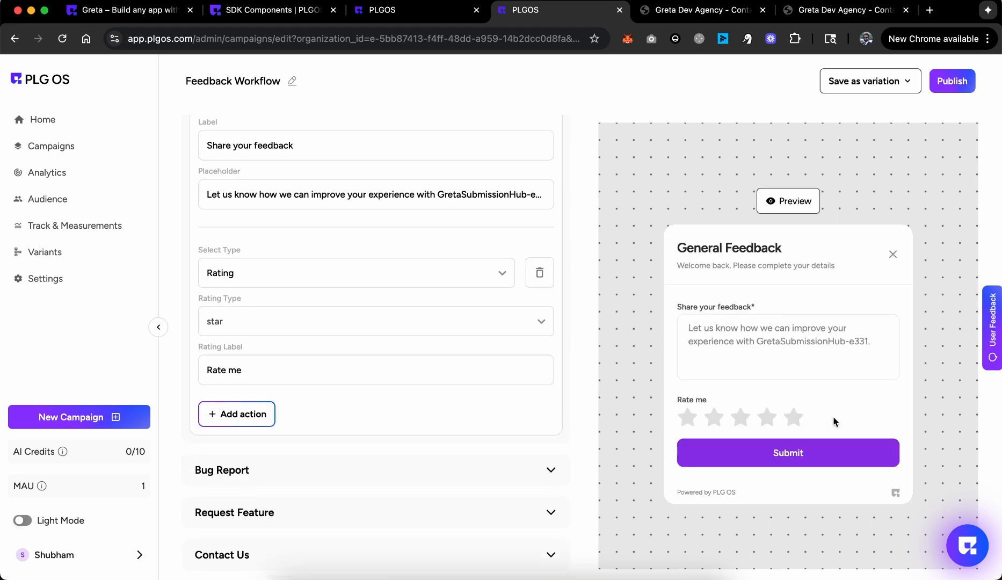
click(950, 92)
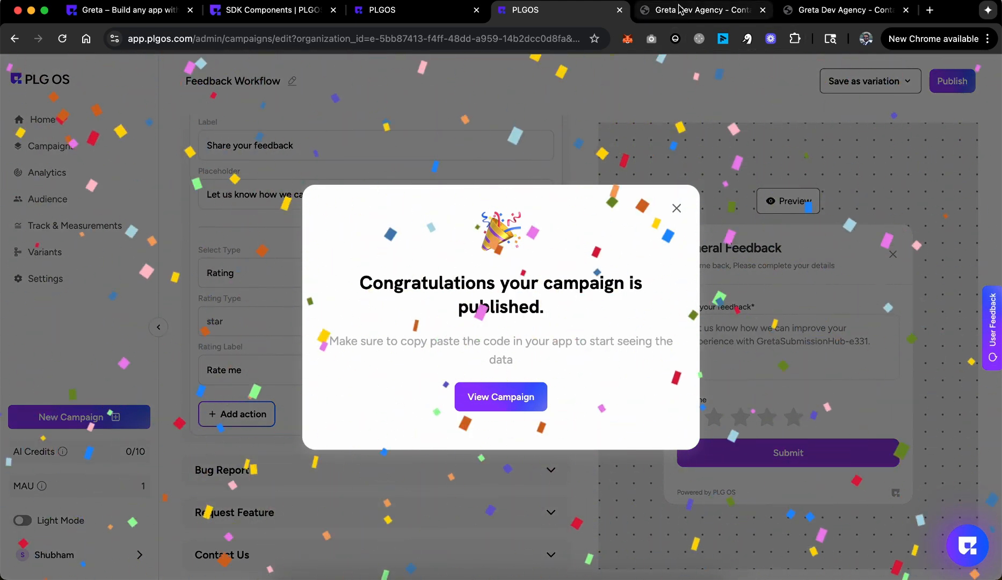
click(762, 10)
click(759, 16)
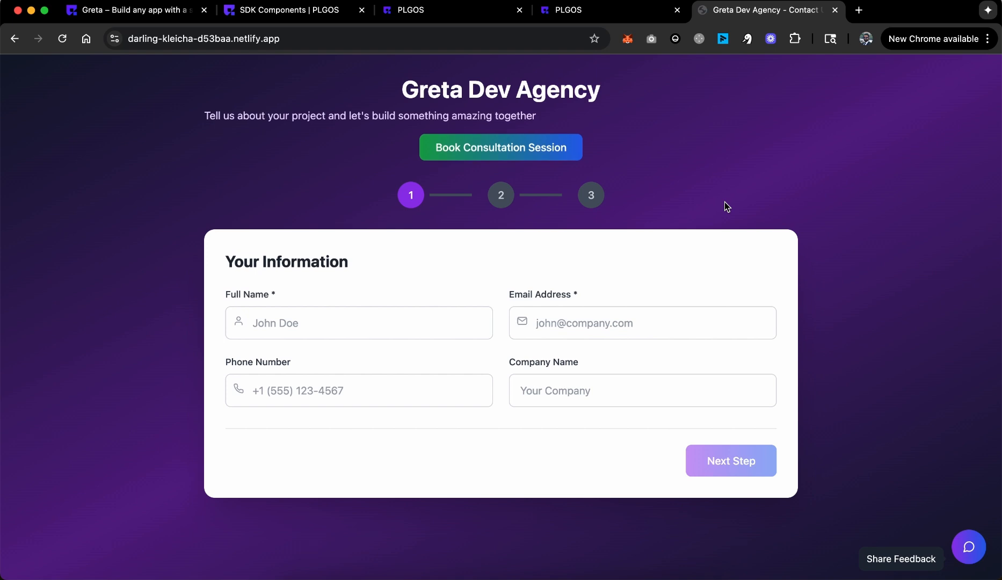
Step: Submit General Feedback 'You are great' with five stars on the live site, then reload it
click(969, 548)
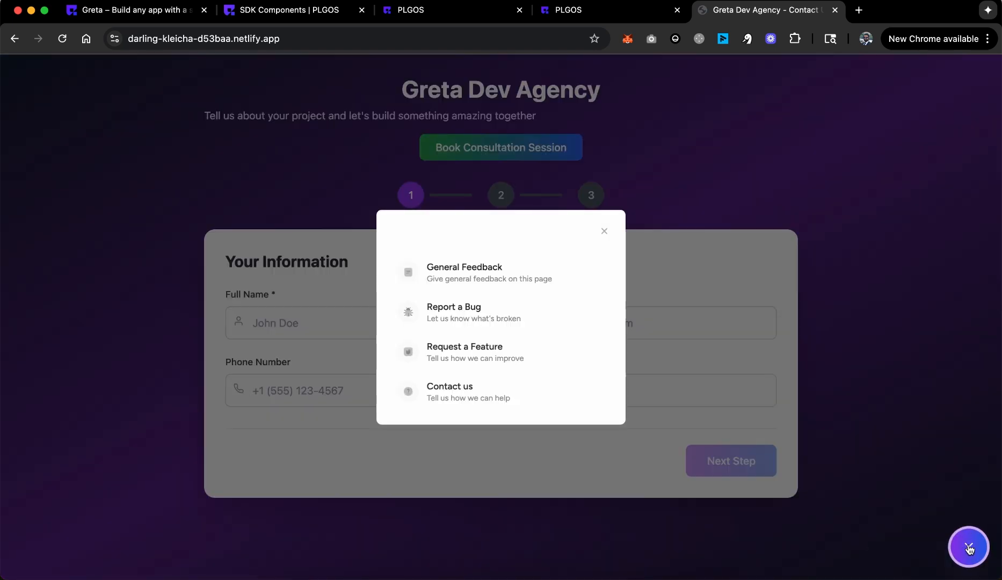
click(558, 282)
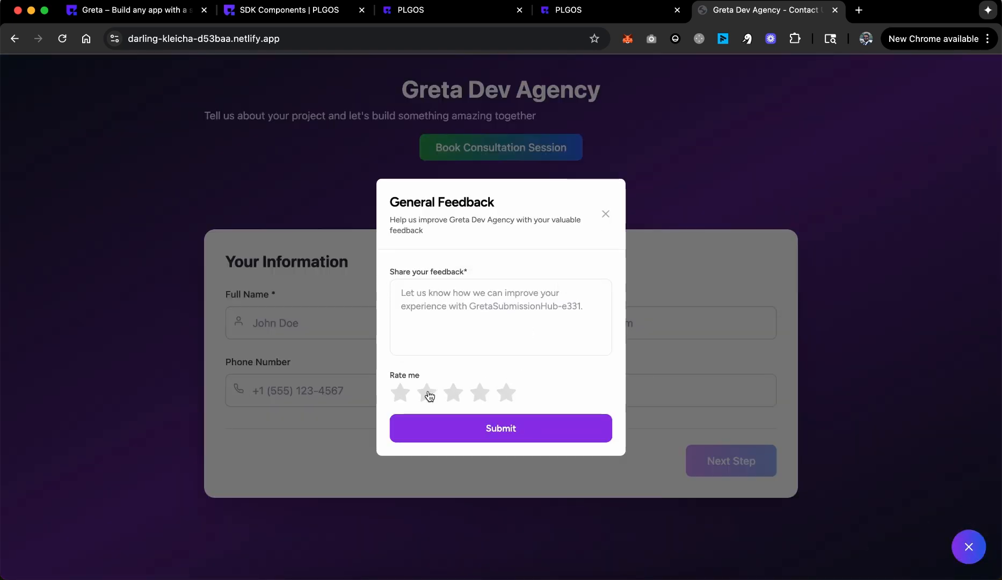
click(507, 401)
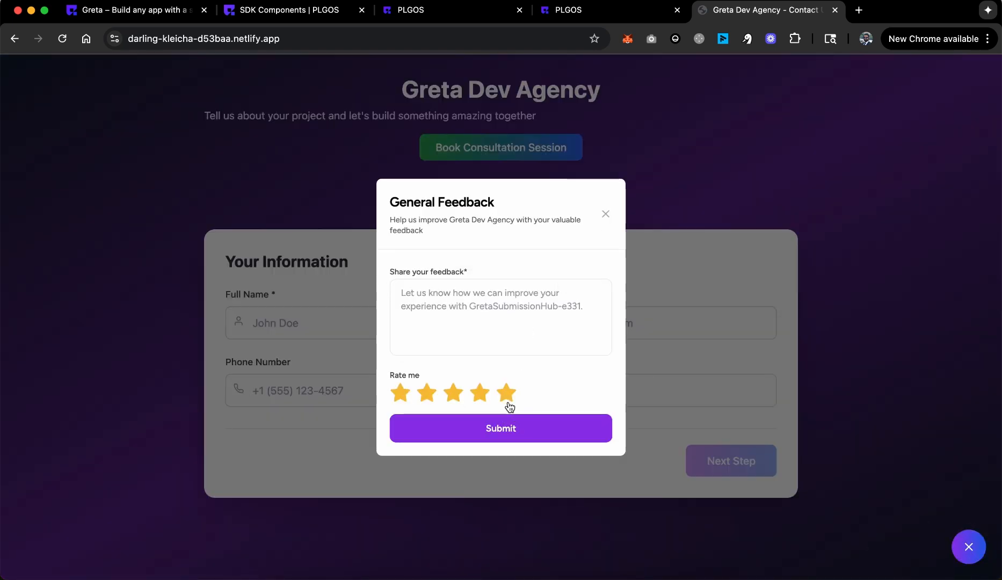
click(508, 318)
text(You are great)
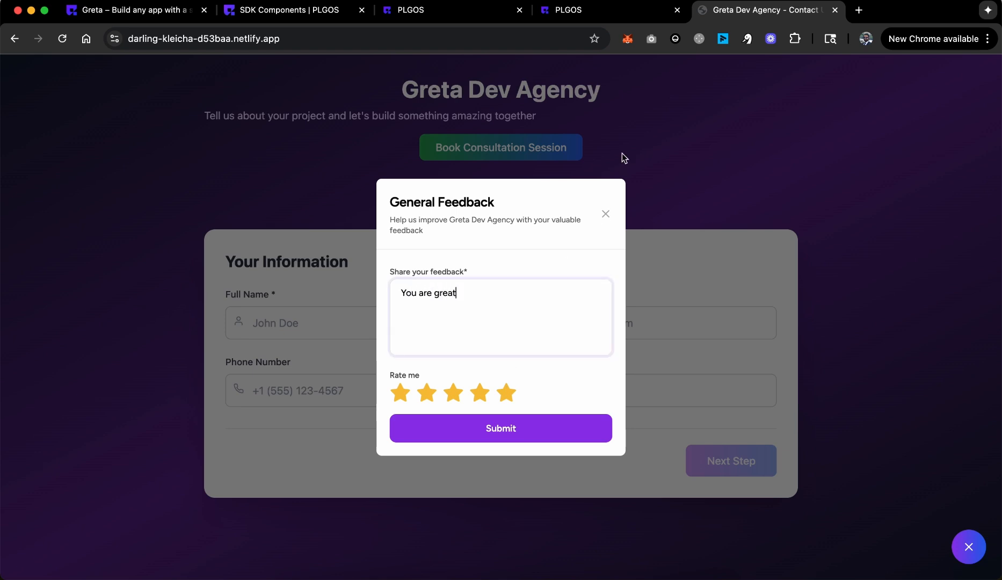
click(497, 435)
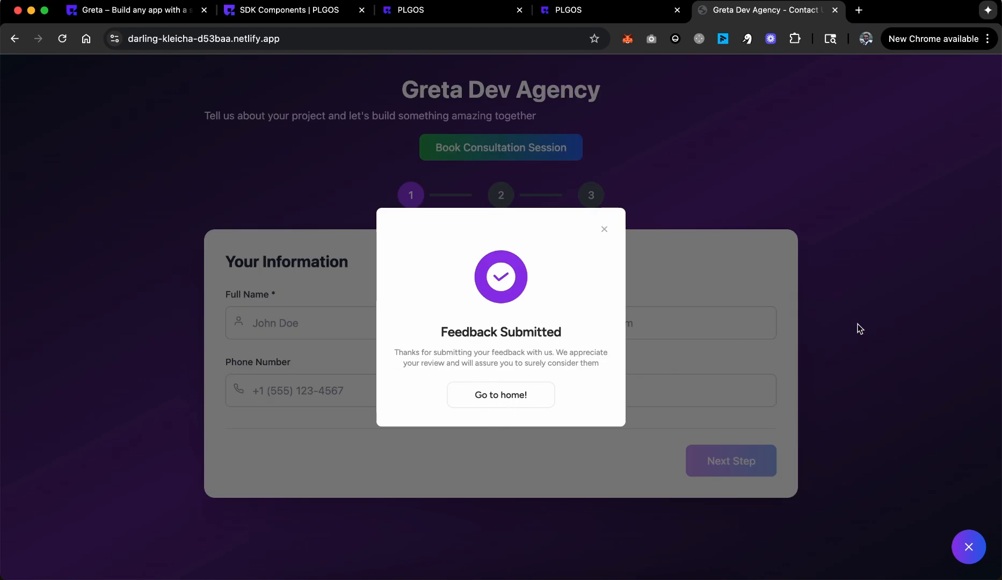
key(super+r)
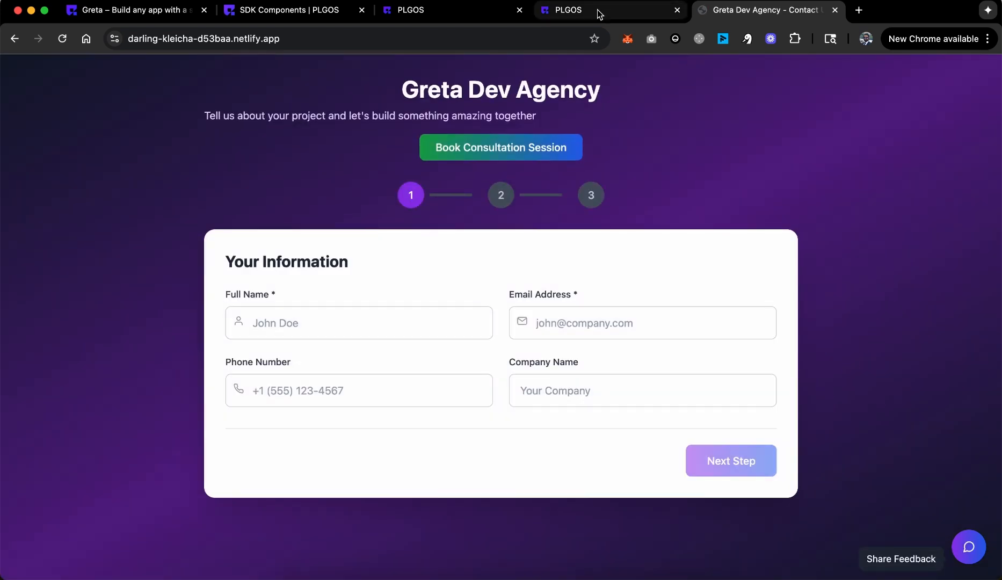
click(599, 12)
Step: Dismiss the publish notice and open the Feedback Workflow campaign summary's User Inputs
click(590, 89)
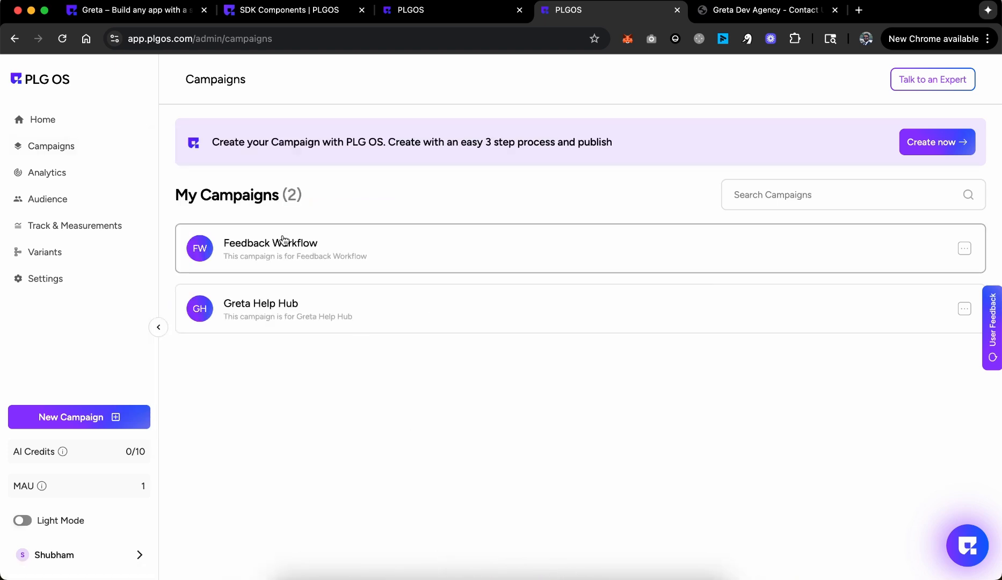
click(284, 240)
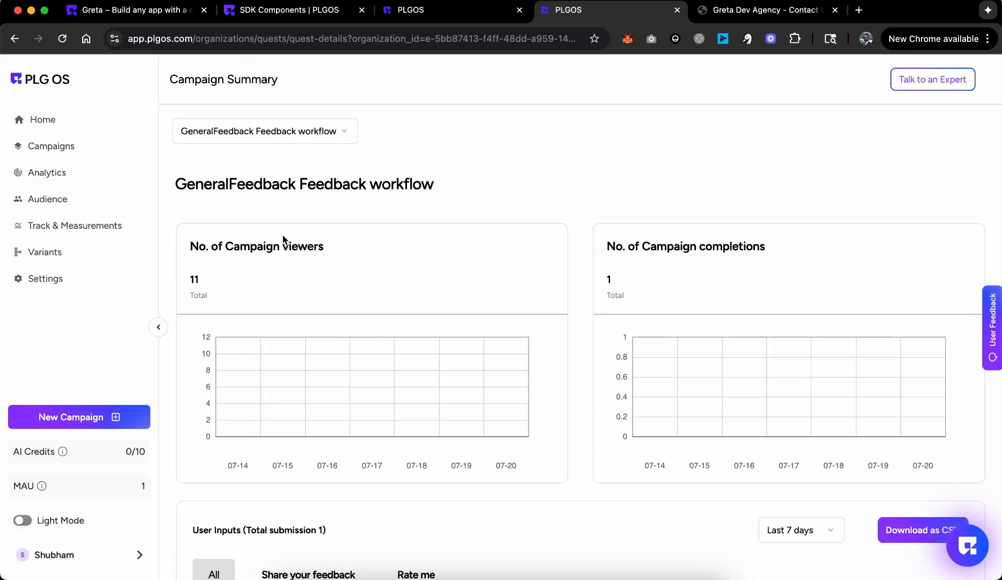
scroll(428, 328, down, 3)
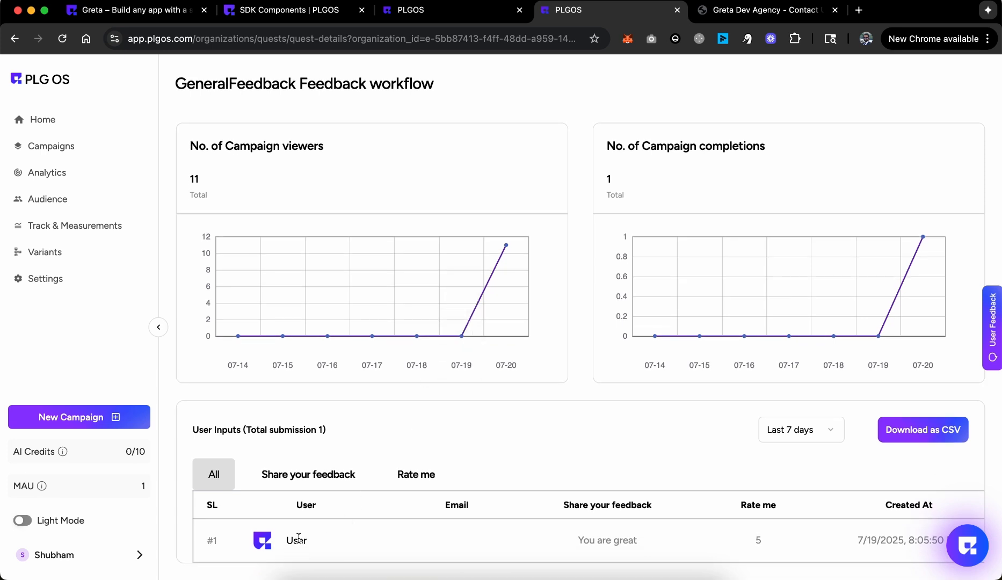
click(771, 11)
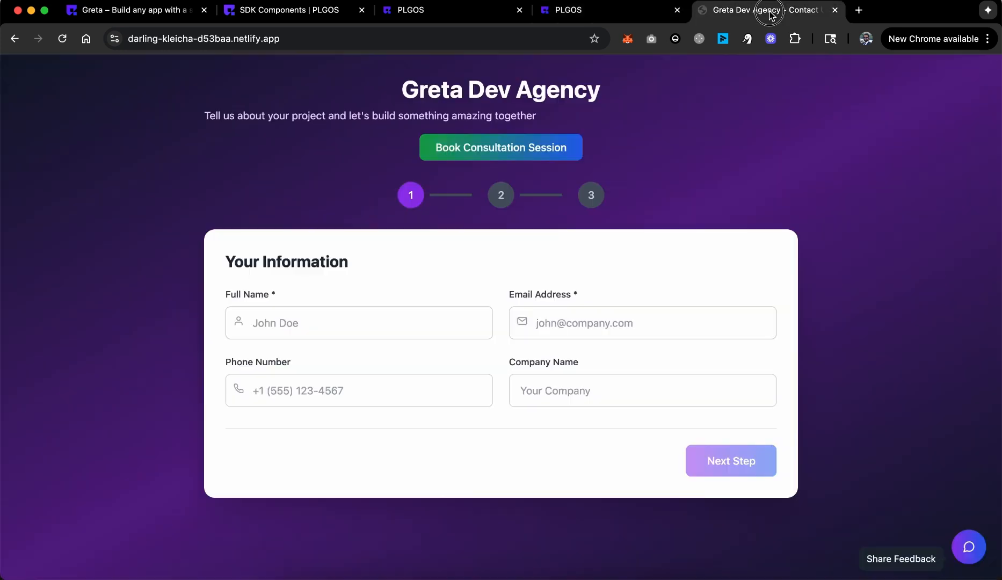
click(596, 10)
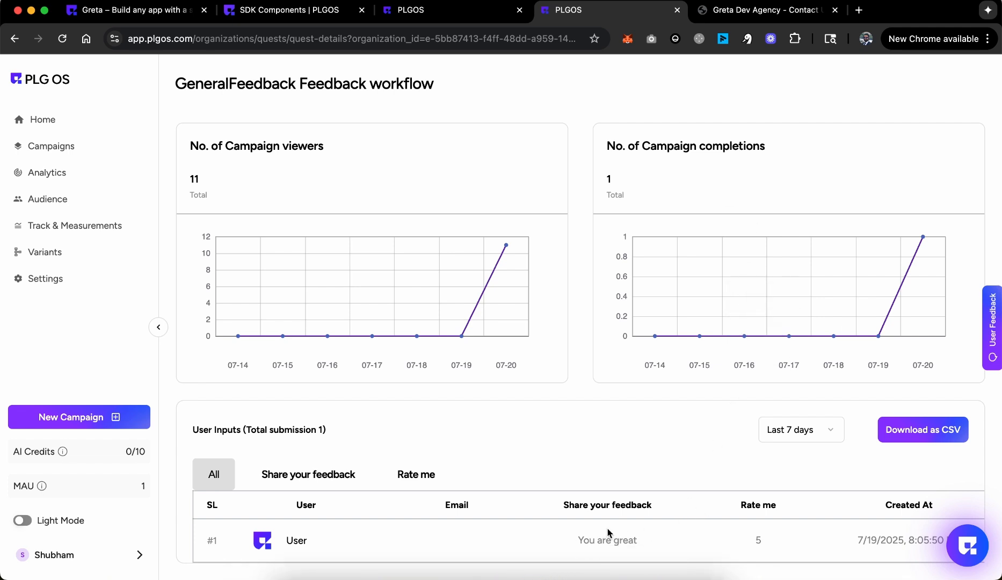
Step: Highlight the 'You are great' submission text and its creation date in the table
drag(574, 543, 668, 540)
click(741, 546)
drag(854, 540, 912, 538)
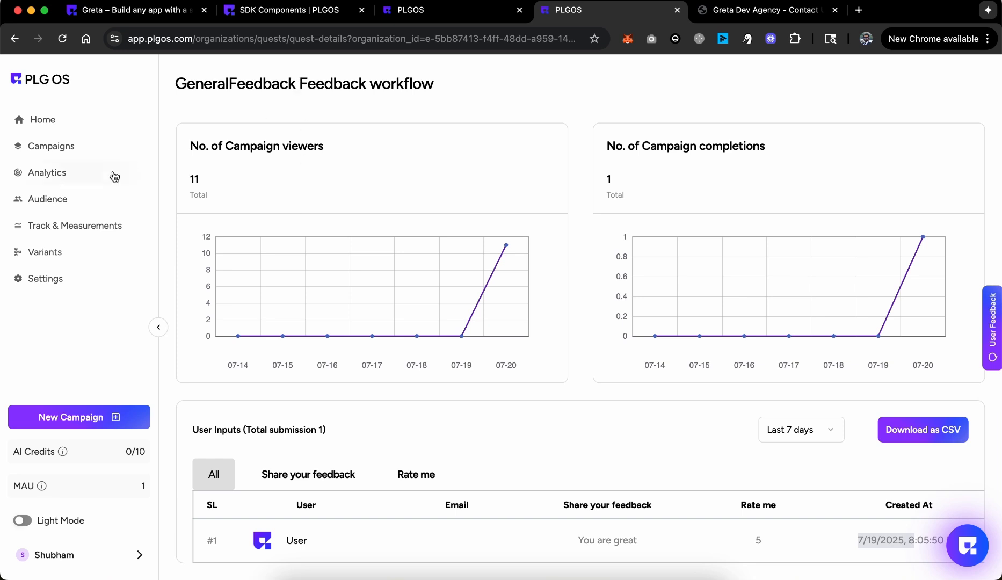
click(60, 154)
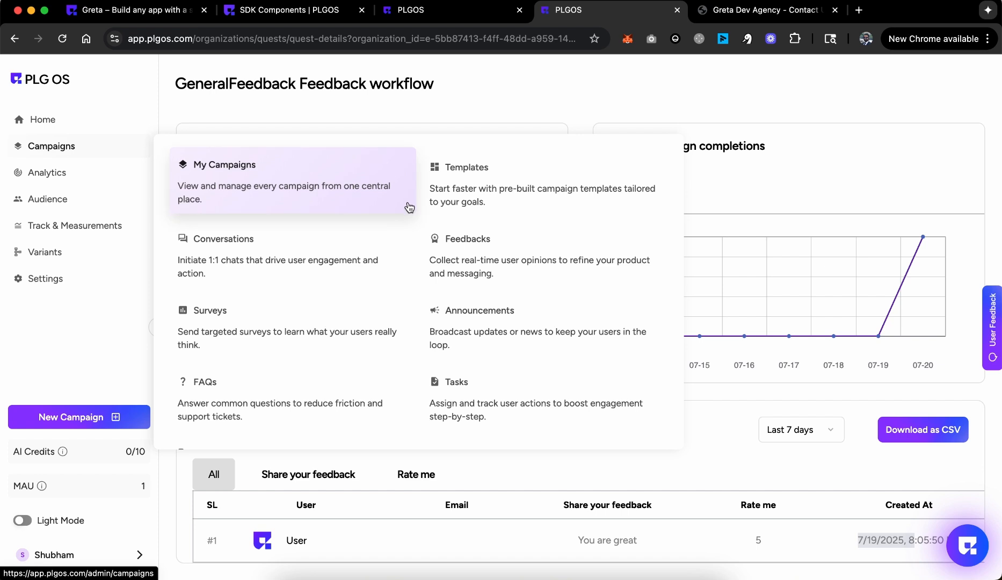
Step: Open Campaigns > Feedbacks and look through its stats, including the Browsers section
click(452, 252)
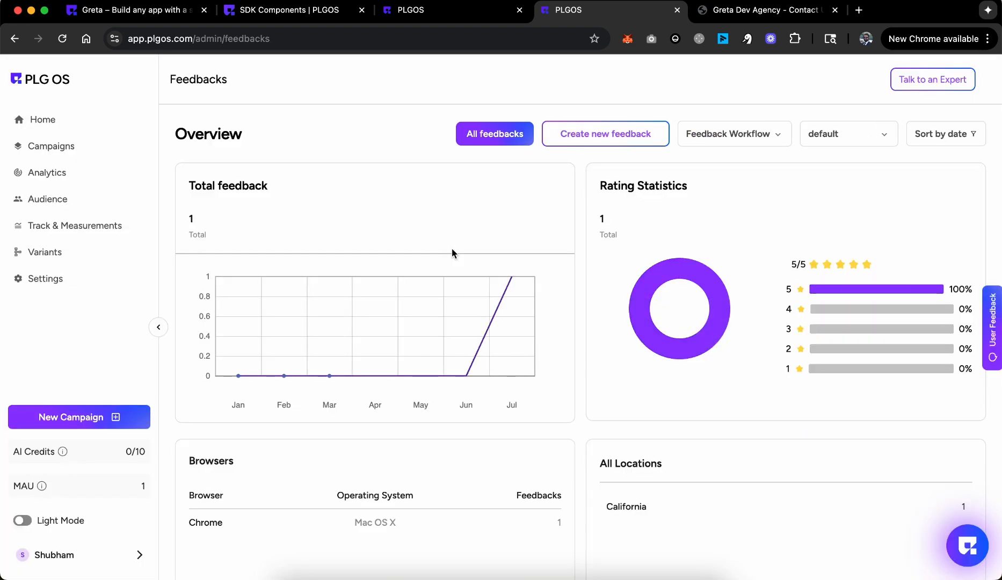
scroll(721, 470, down, 3)
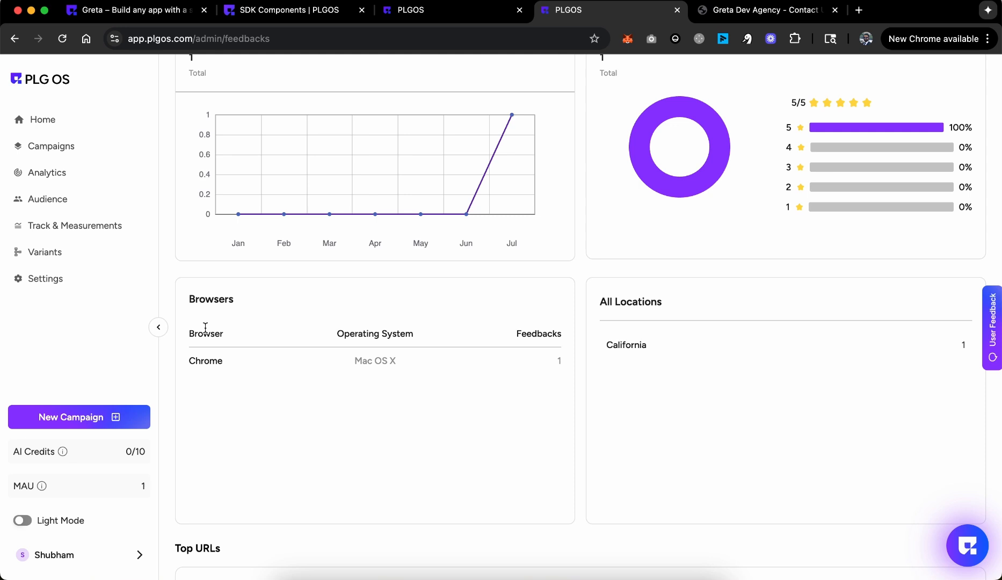
drag(183, 298, 256, 301)
drag(582, 302, 817, 301)
scroll(817, 301, down, 5)
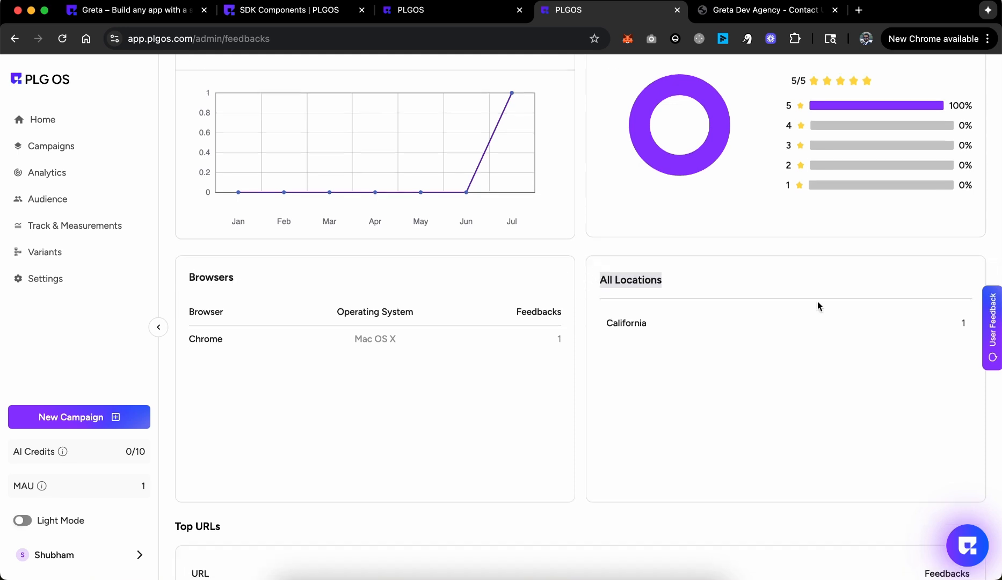
scroll(285, 364, up, 8)
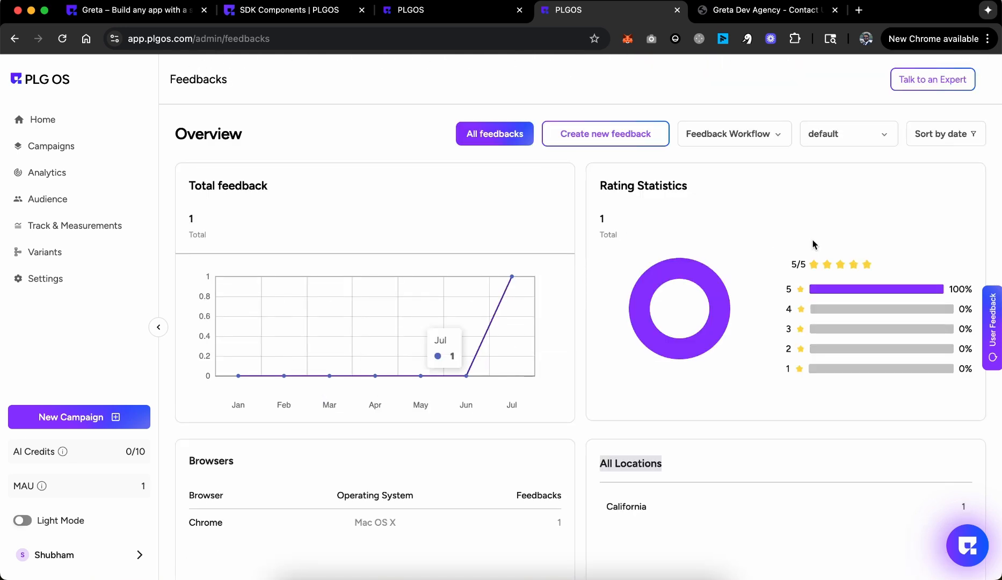
Step: Show All feedbacks to list the five-star 'You are great' entry under Feedback Workflow
click(729, 139)
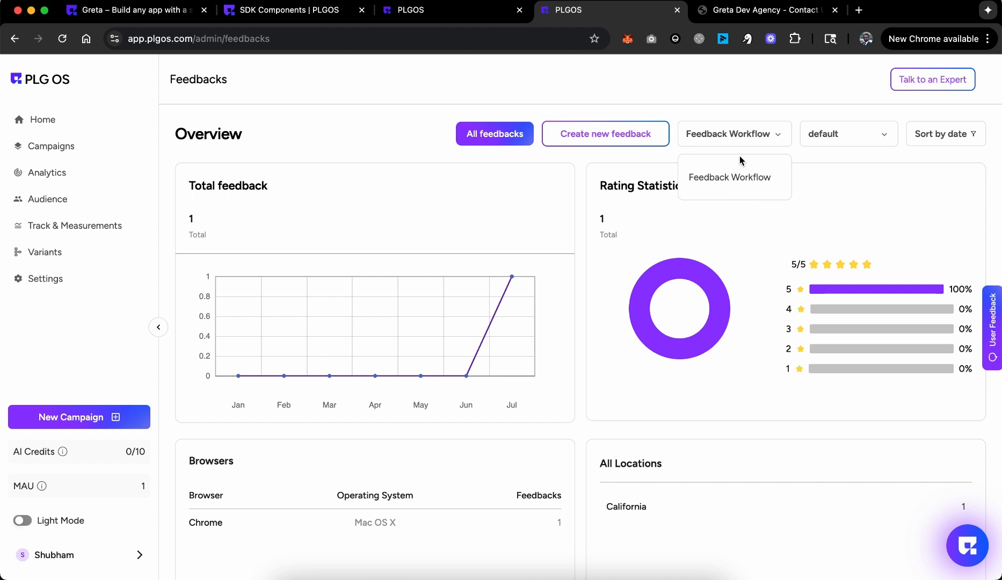
click(881, 126)
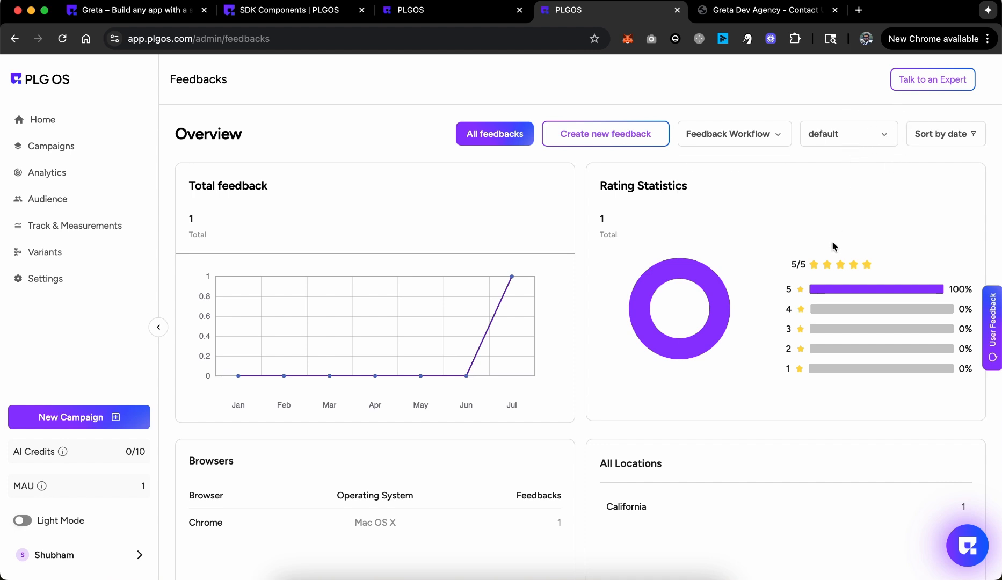
click(489, 138)
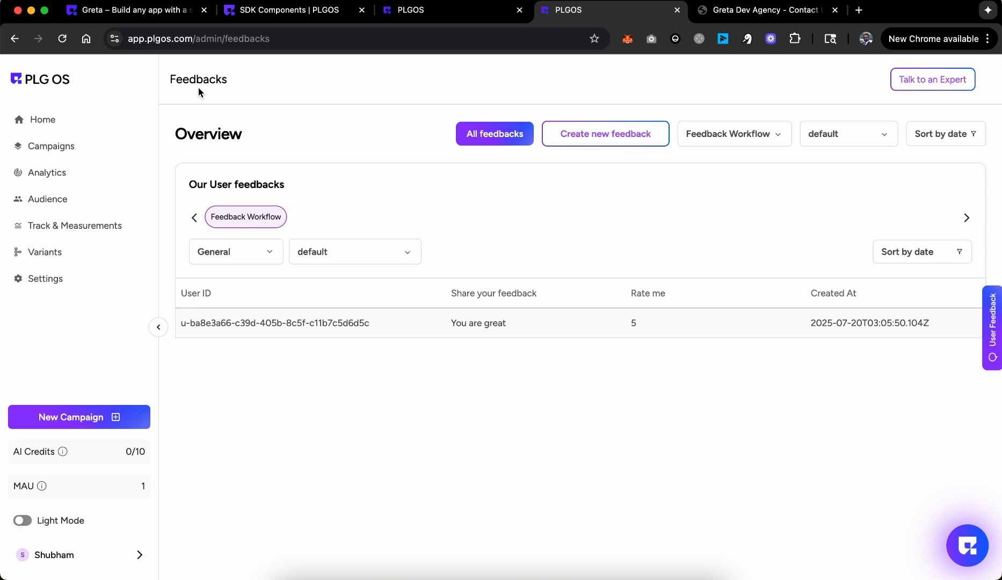
mouse_move(100, 144)
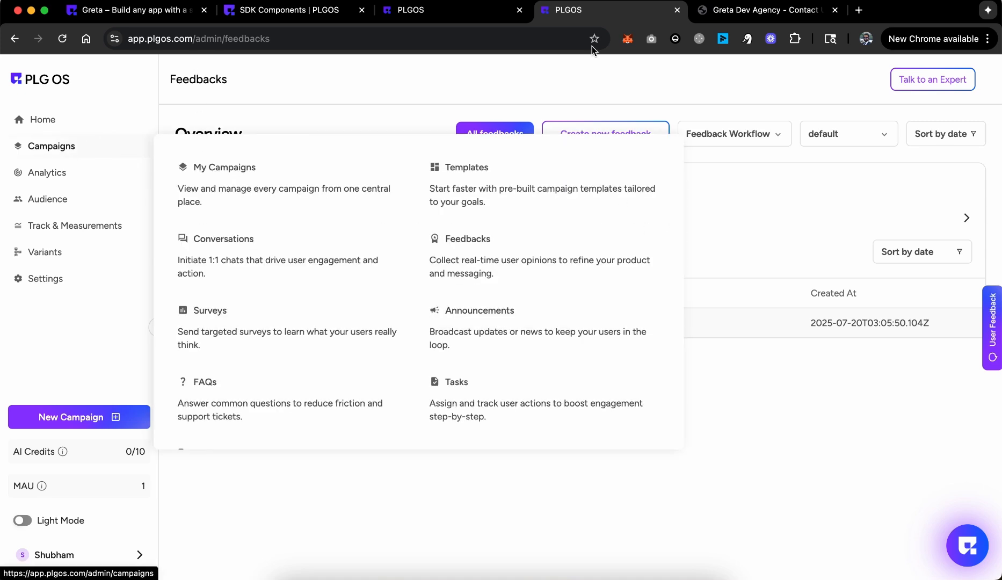
Step: Check the Share Feedback widget on the live contact page, then go back to the Greta builder
click(757, 11)
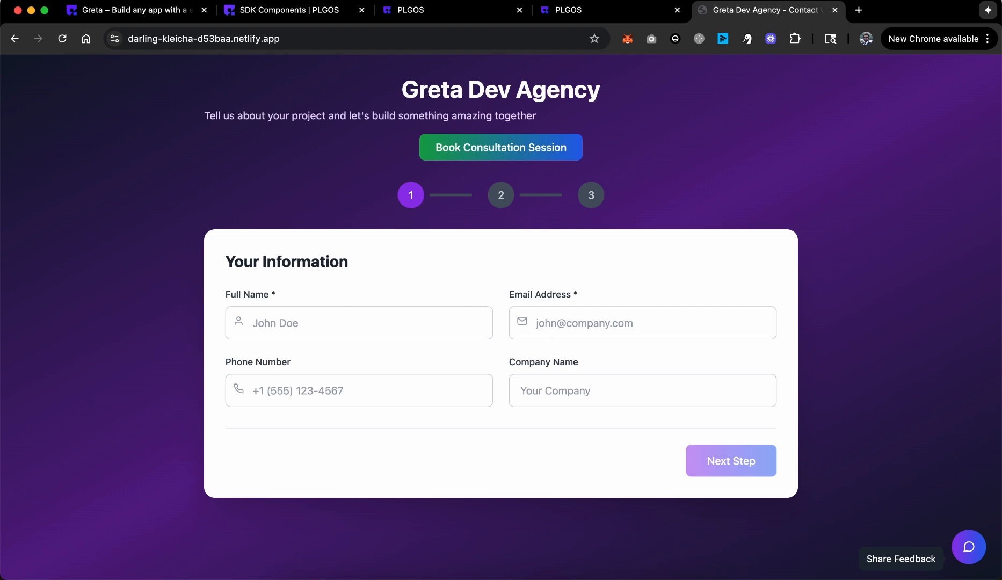
double_click(907, 564)
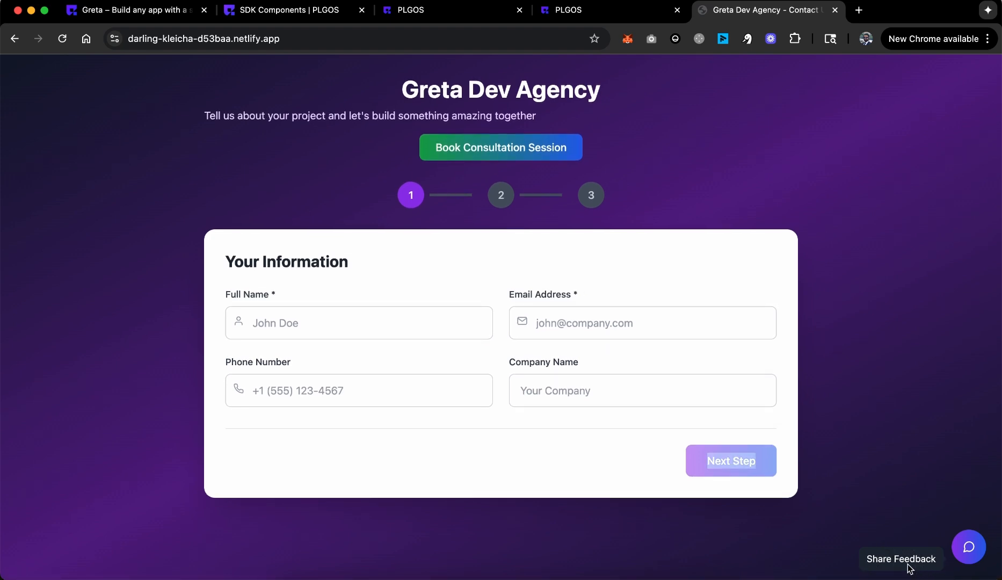
click(908, 489)
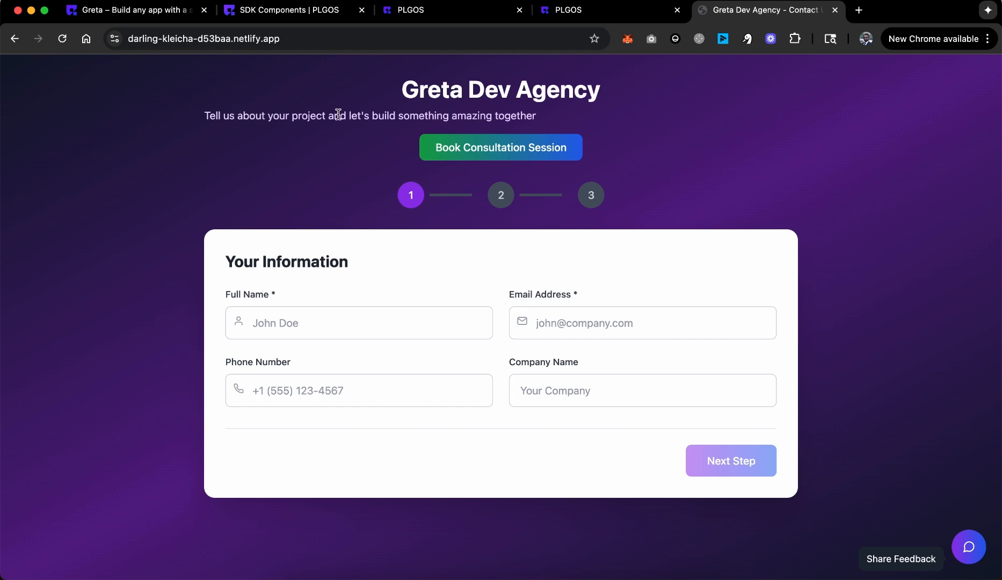
drag(203, 115, 624, 124)
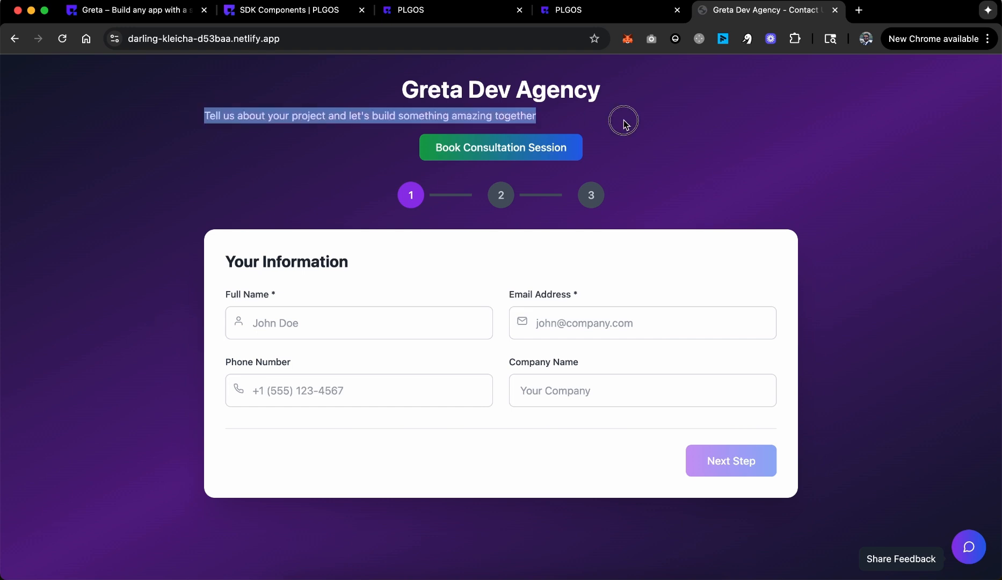
click(167, 16)
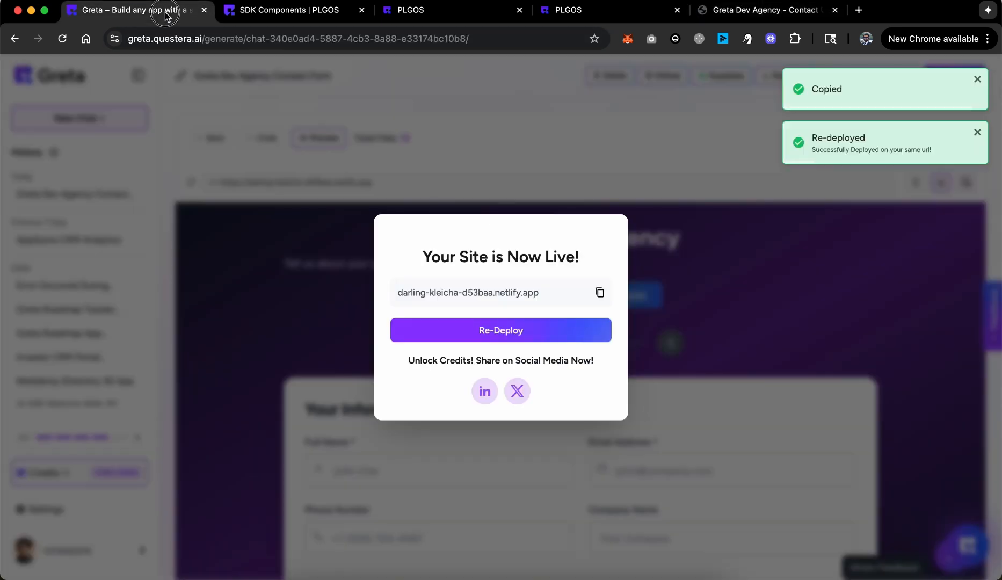
Step: Dismiss 'Your Site is Now Live!' and restore the Dev Agency Contact Form chat beside the preview
click(825, 280)
click(212, 141)
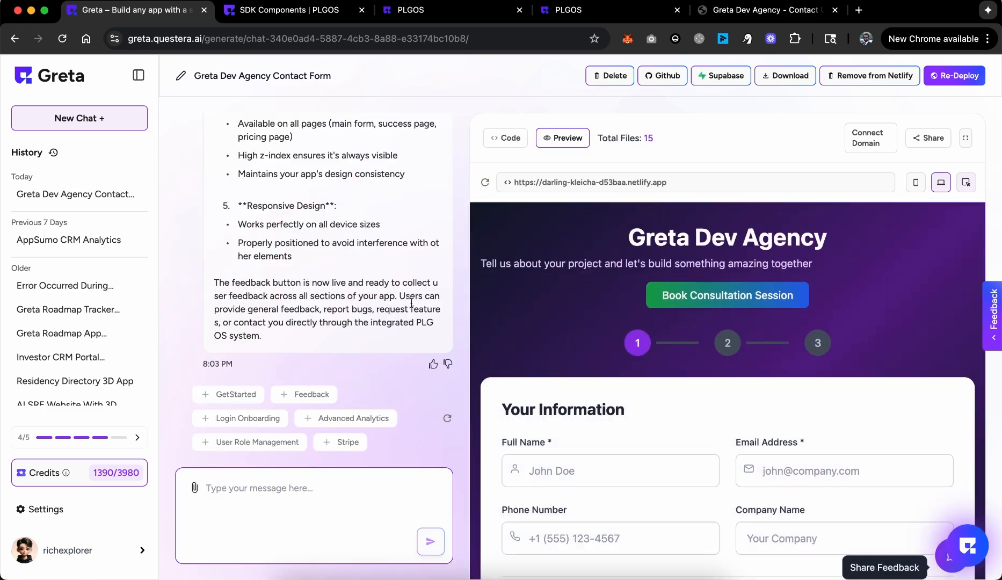
scroll(411, 303, up, 15)
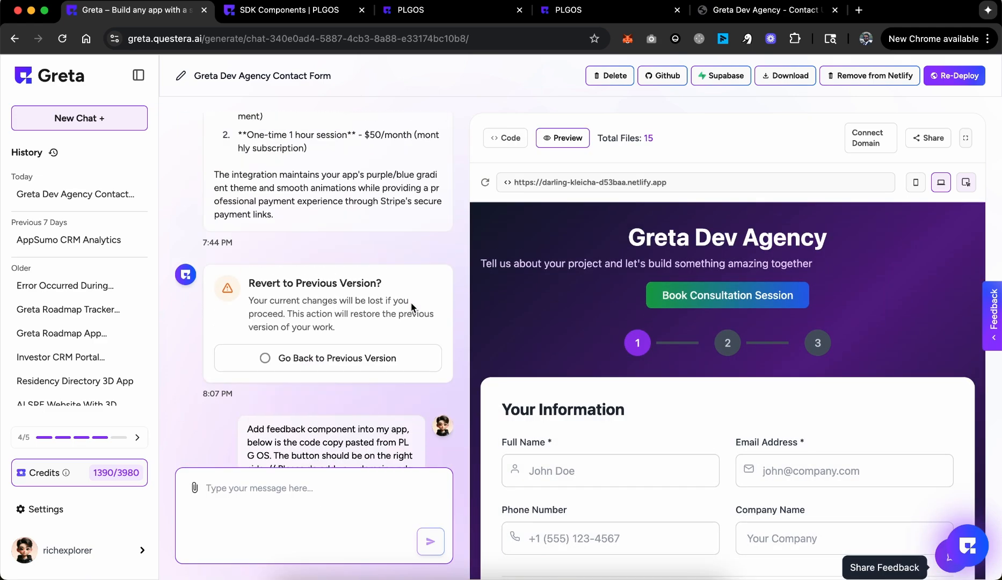
scroll(412, 307, down, 15)
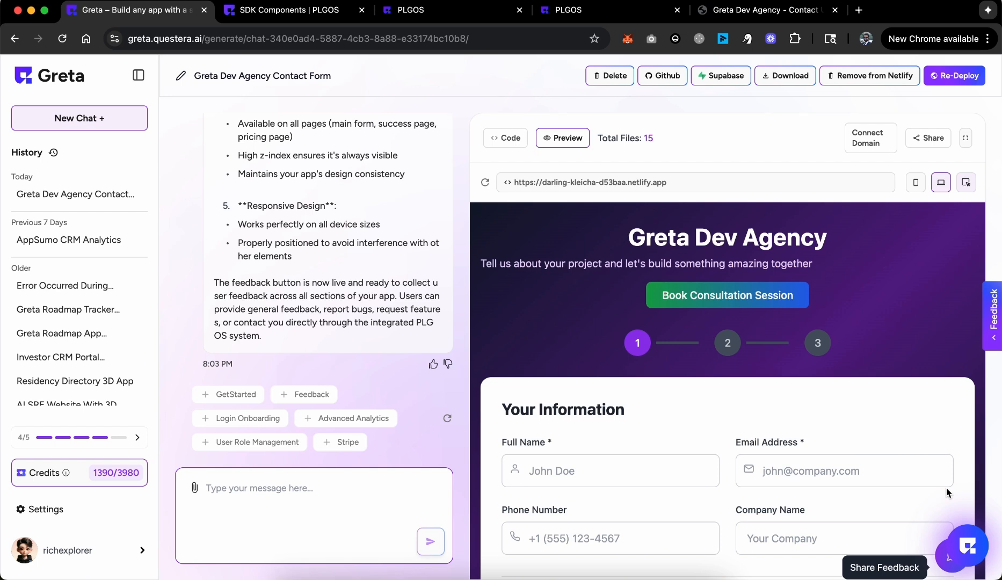
Step: Browse PLG OS Analytics and Audience, then return to the Feedback Workflow React code page
click(588, 16)
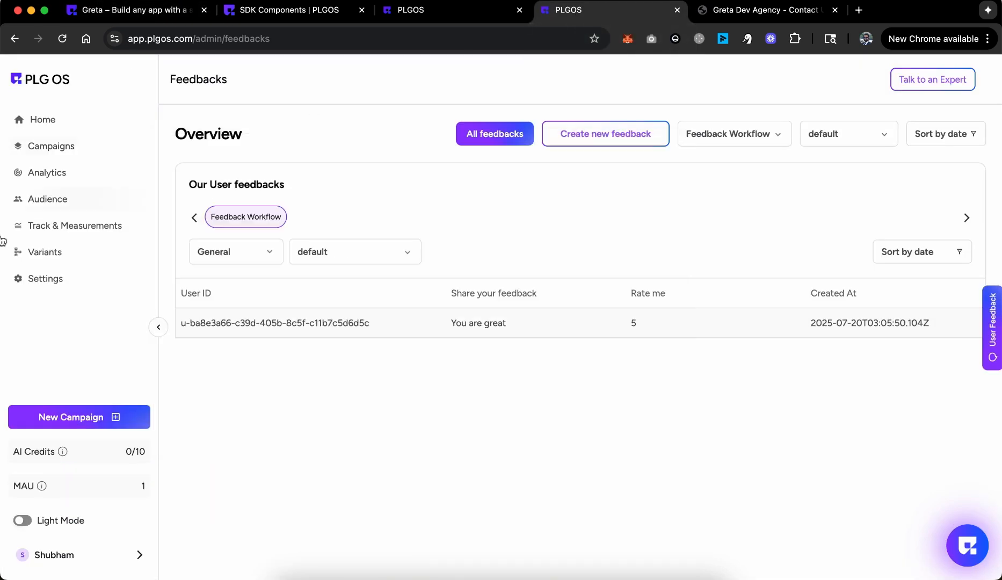
click(63, 181)
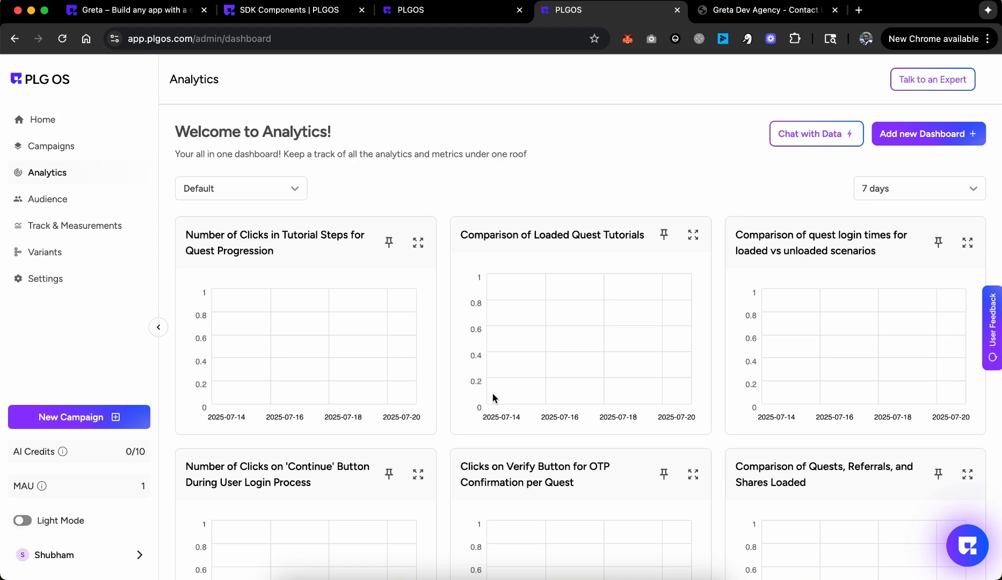
click(80, 201)
scroll(596, 397, down, 5)
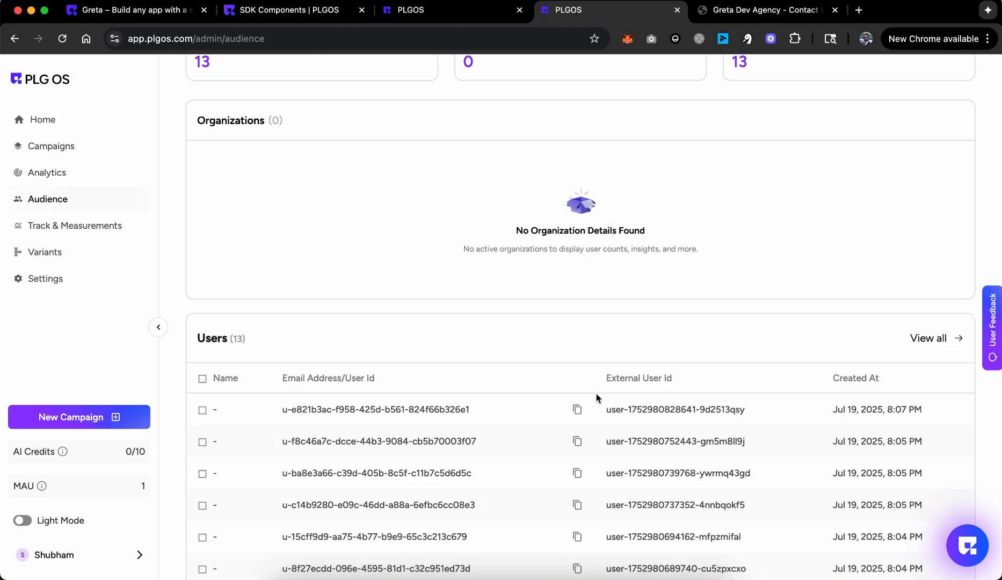
scroll(594, 397, up, 5)
click(462, 11)
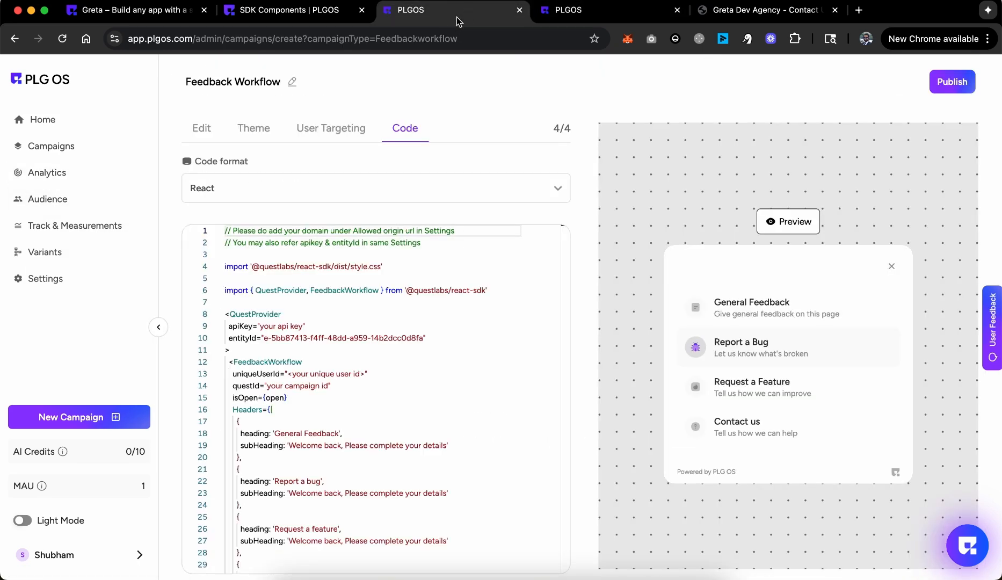